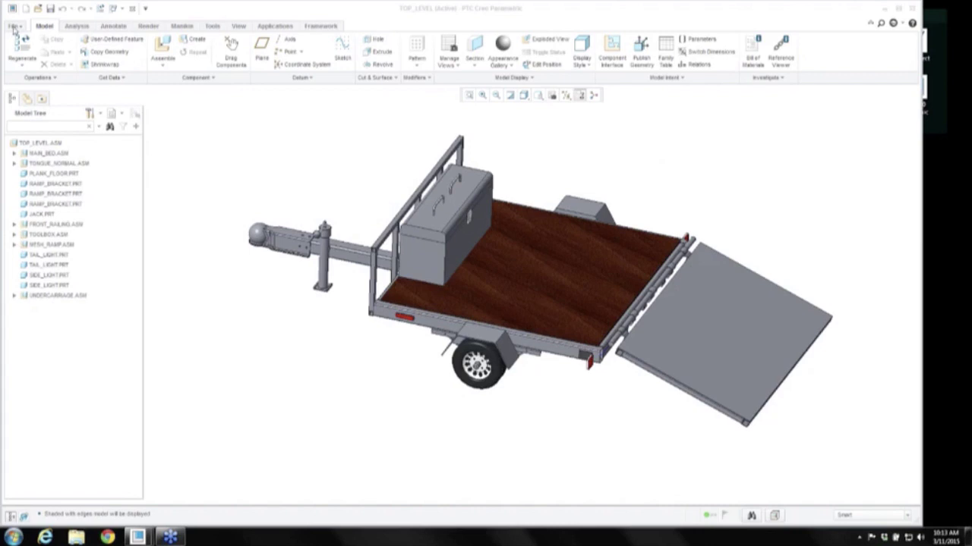
Start a design exploration session named trailer_explore from File > Manage Session
left_click(14, 27)
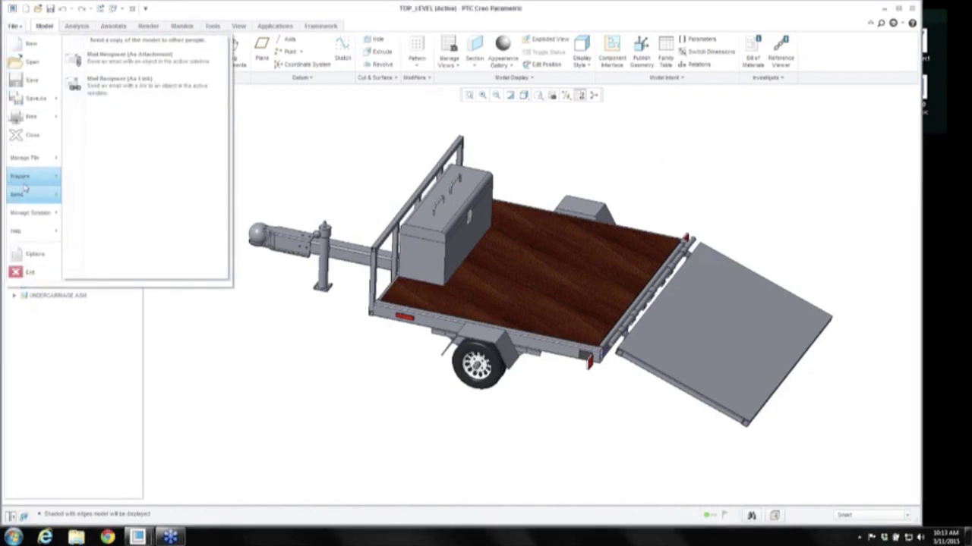
mouse_move(31, 213)
mouse_move(113, 129)
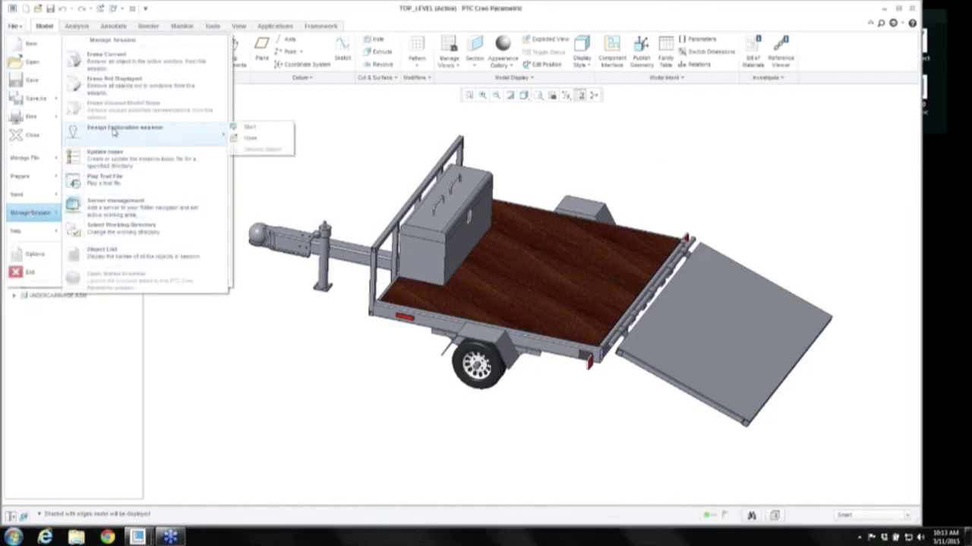
left_click(252, 128)
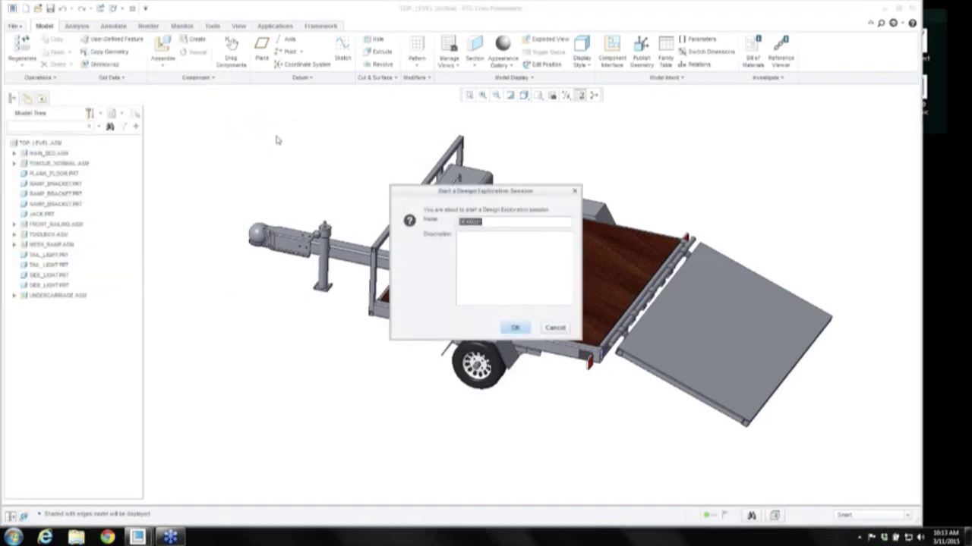
type("trailer_explore")
key("Return")
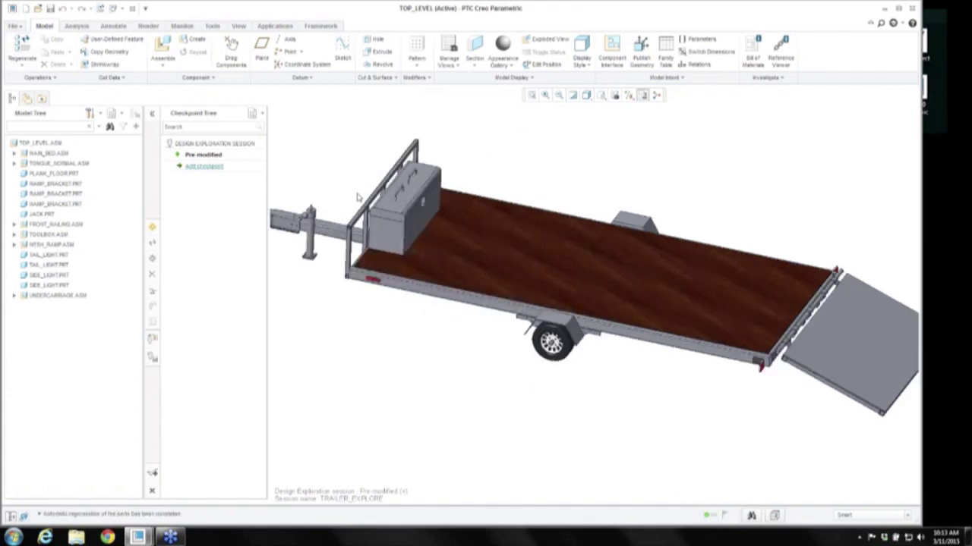
Save checkpoint longer_trailer, confirm the changed items, and regenerate the trailer with tandem wheels
scroll(553, 169, "down", 3)
scroll(562, 170, "down", 1)
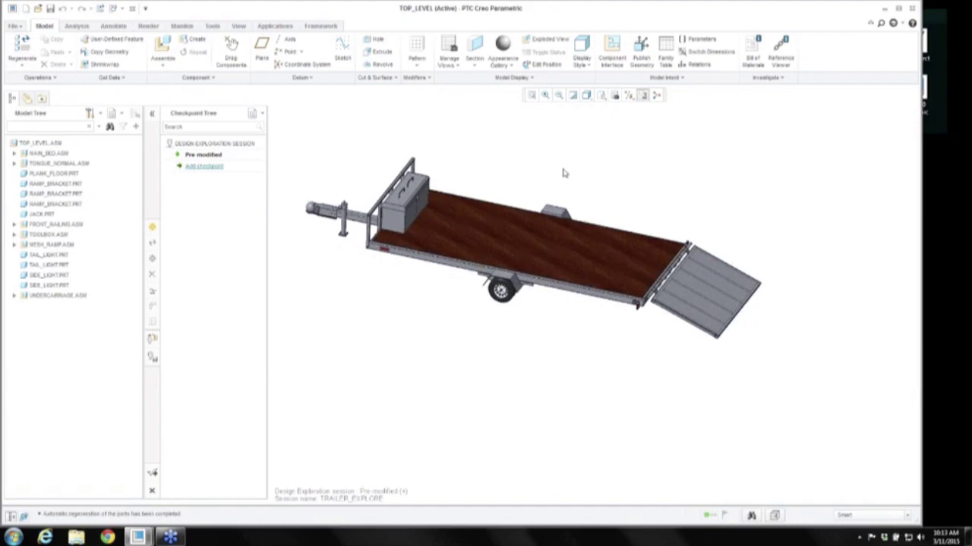
scroll(563, 171, "up", 4)
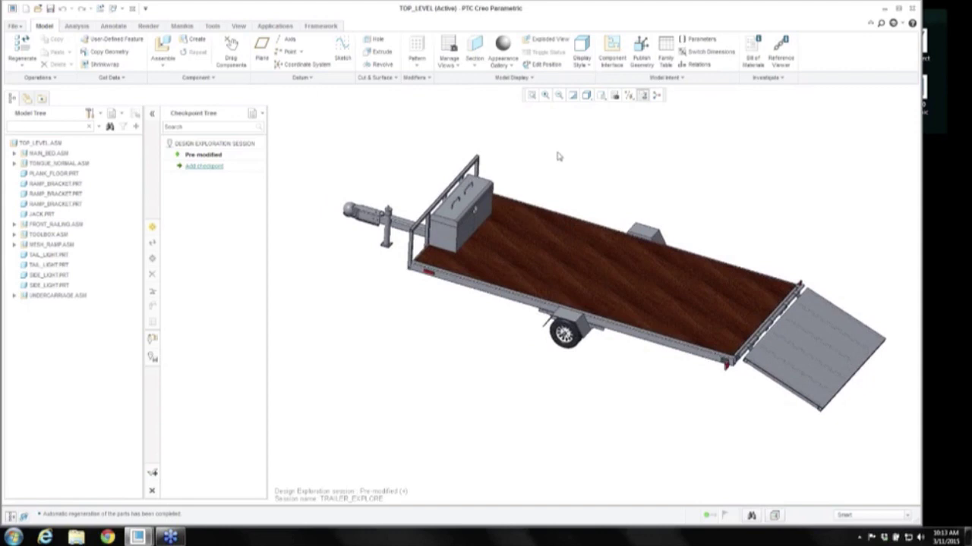
left_click(204, 167)
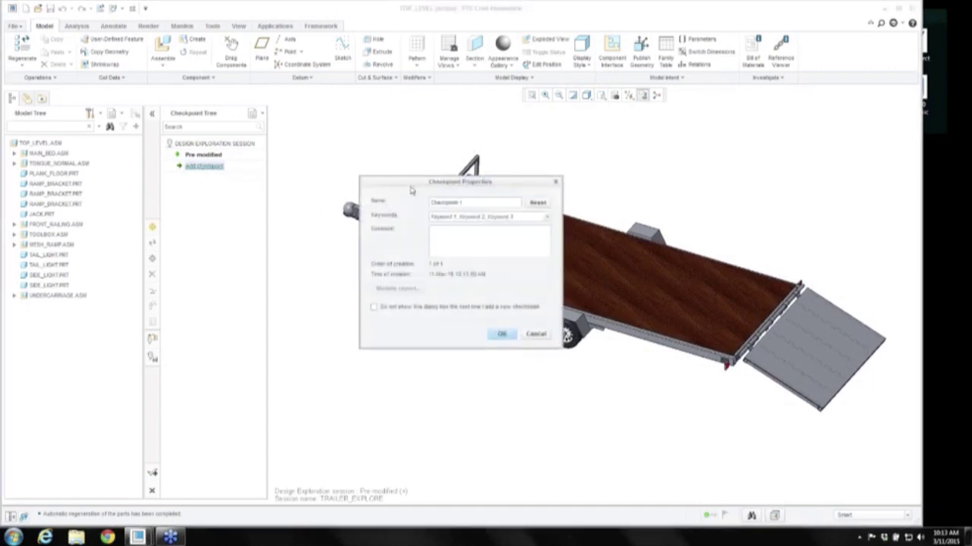
type("larger_trailer")
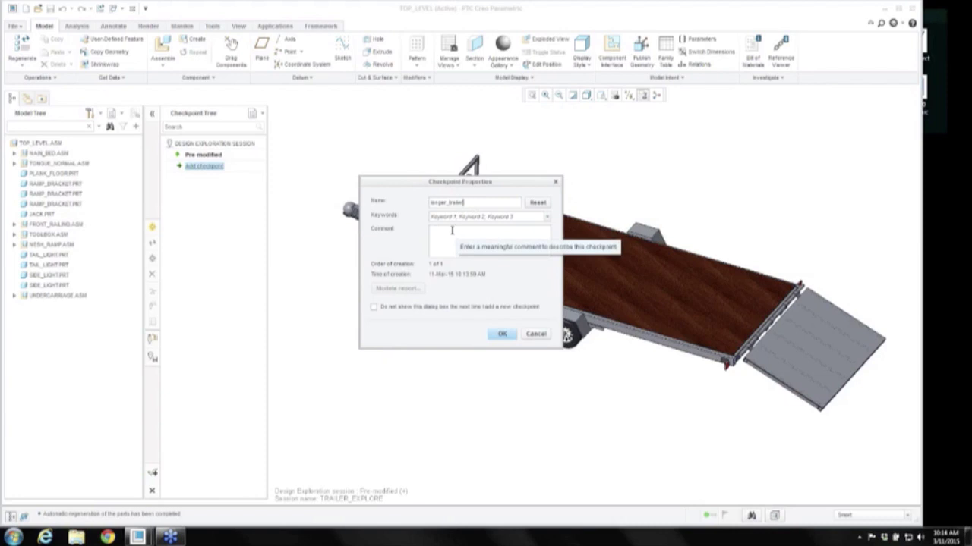
left_click(500, 334)
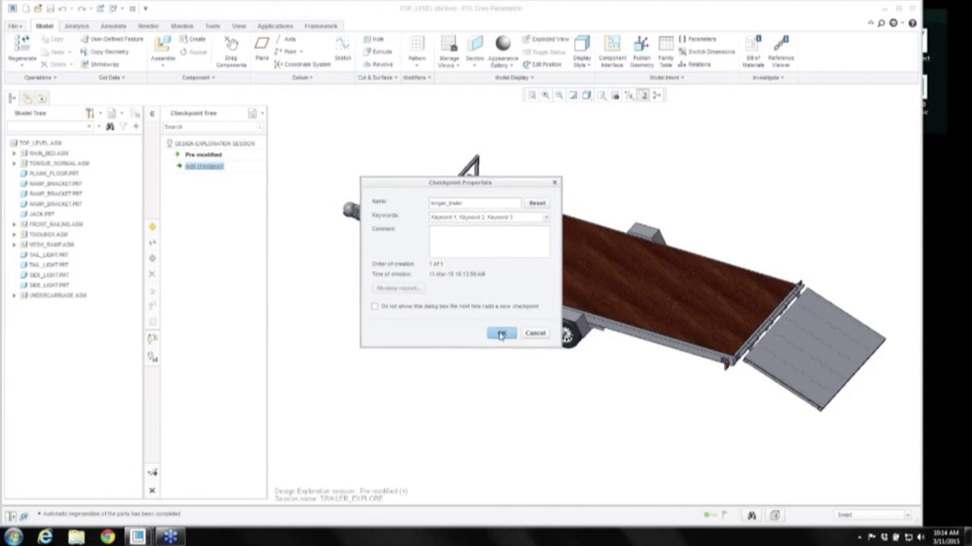
left_click(577, 339)
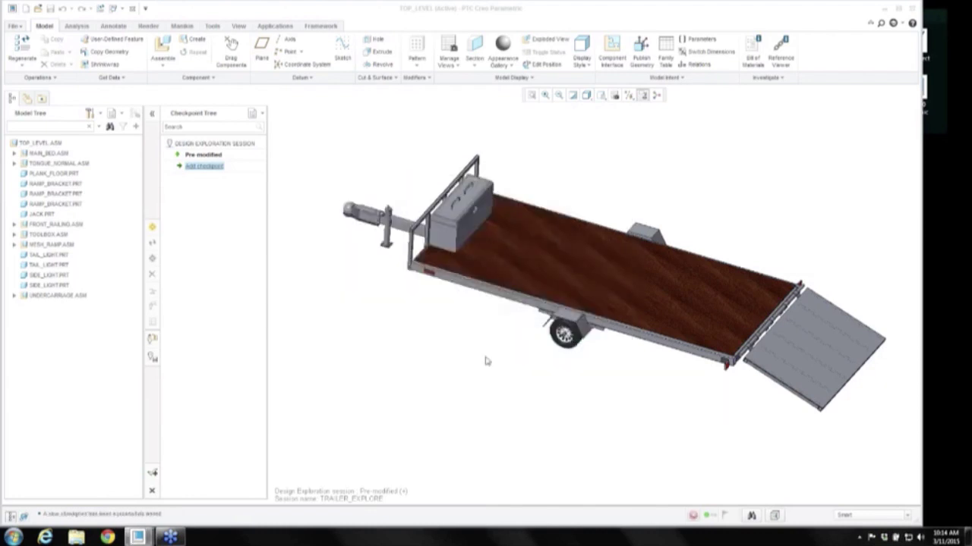
key("ctrl+g")
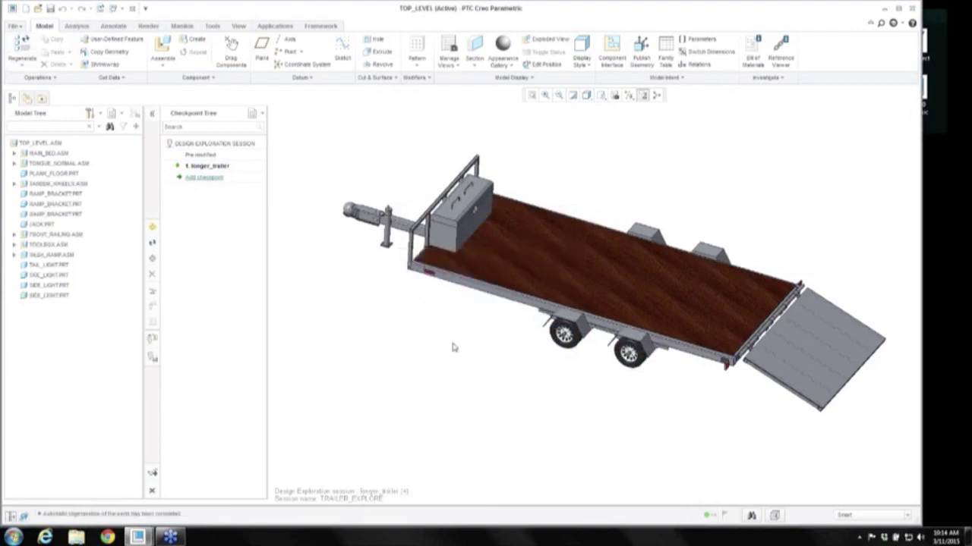
Save the tandem-wheel design as checkpoint 'tandem'
left_click(204, 177)
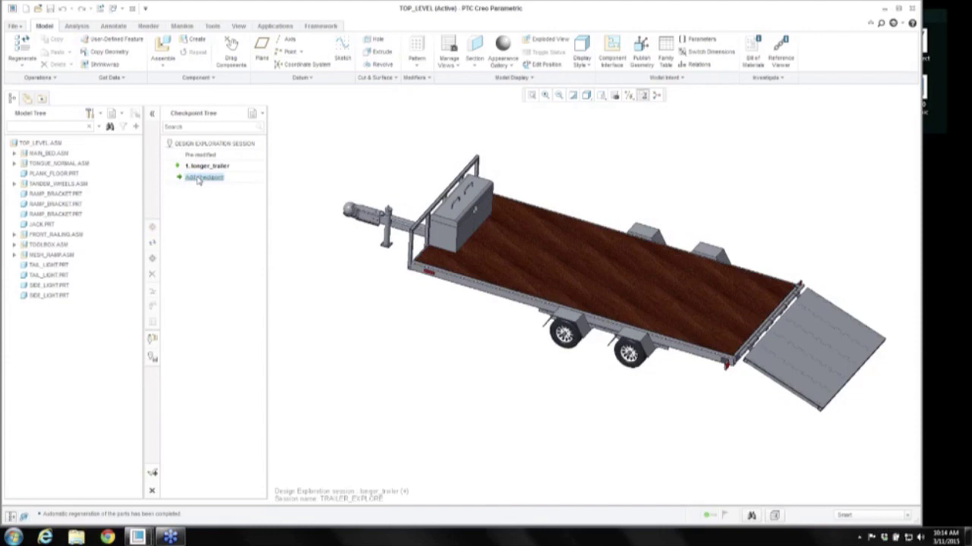
left_click_drag(467, 201, 410, 205)
type("tandem")
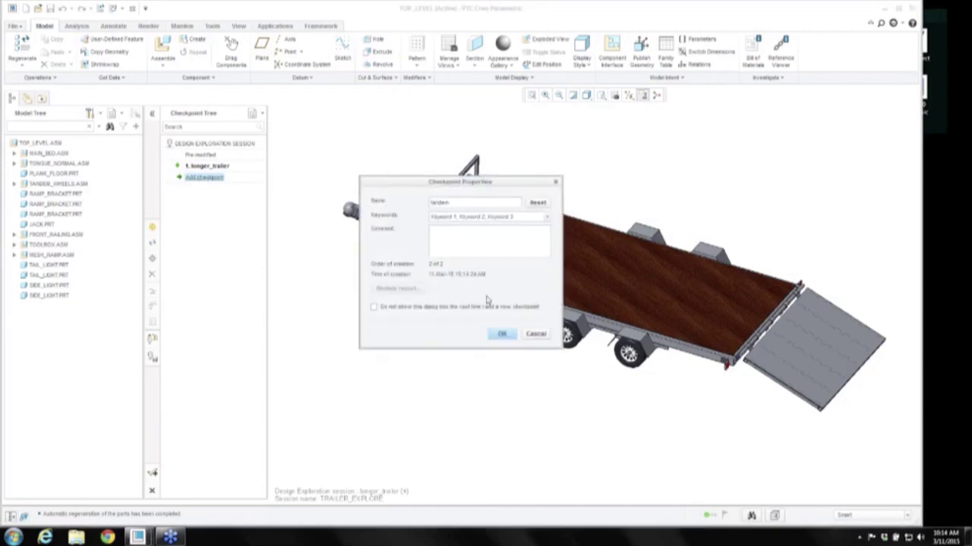
left_click(501, 334)
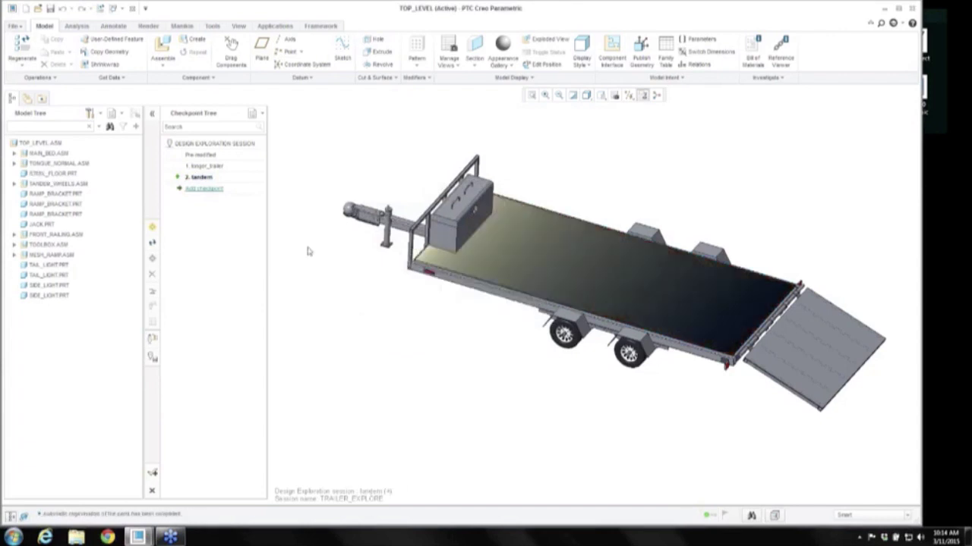
Save the steel-floor design as checkpoint 'steel-floor'
left_click(203, 188)
type("slow")
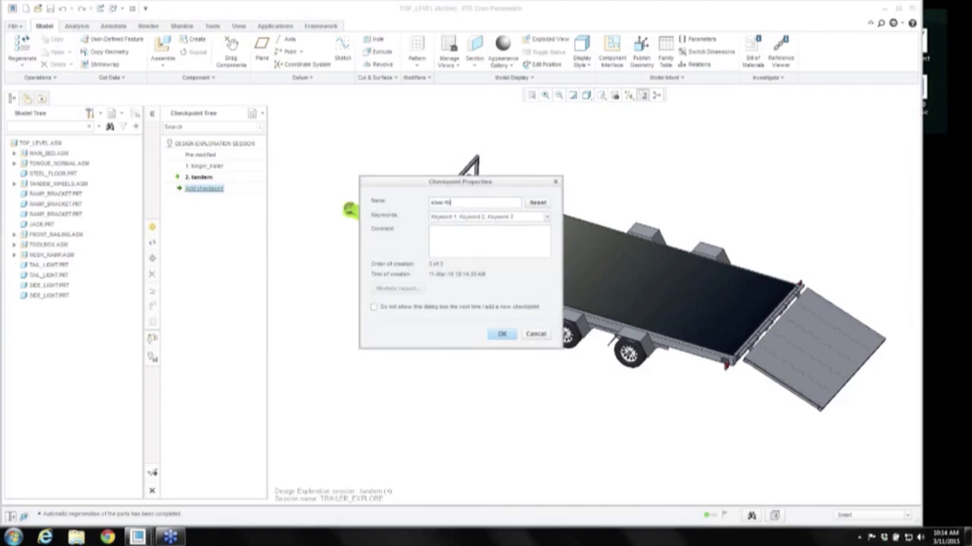
type("-floor")
left_click(502, 334)
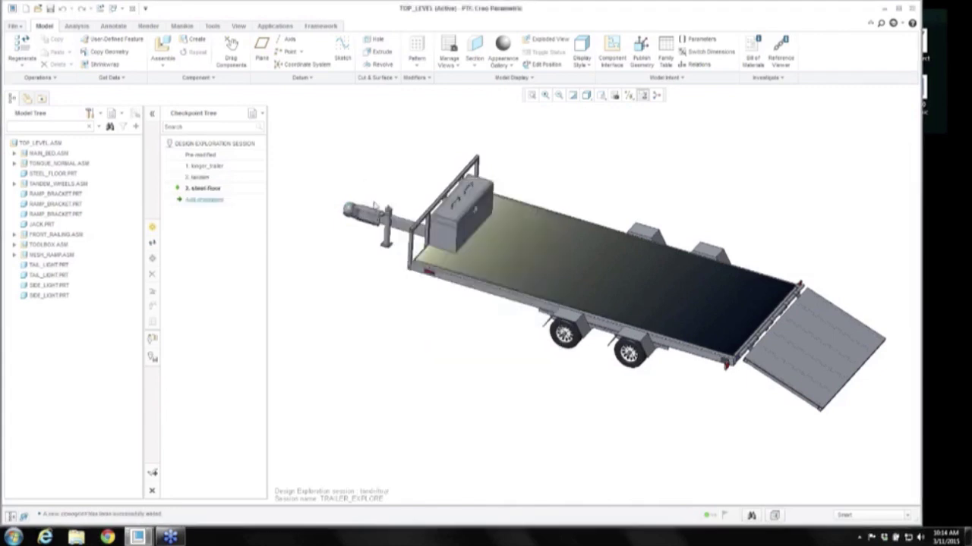
Compare the original and longer_trailer designs, save checkpoint 'railing', and regenerate with twin ramps
left_click(216, 156)
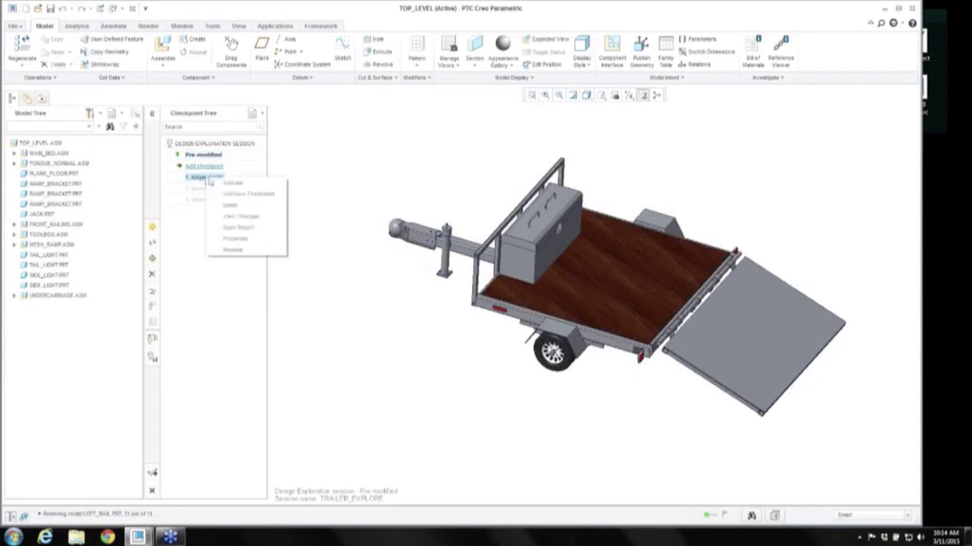
left_click(235, 183)
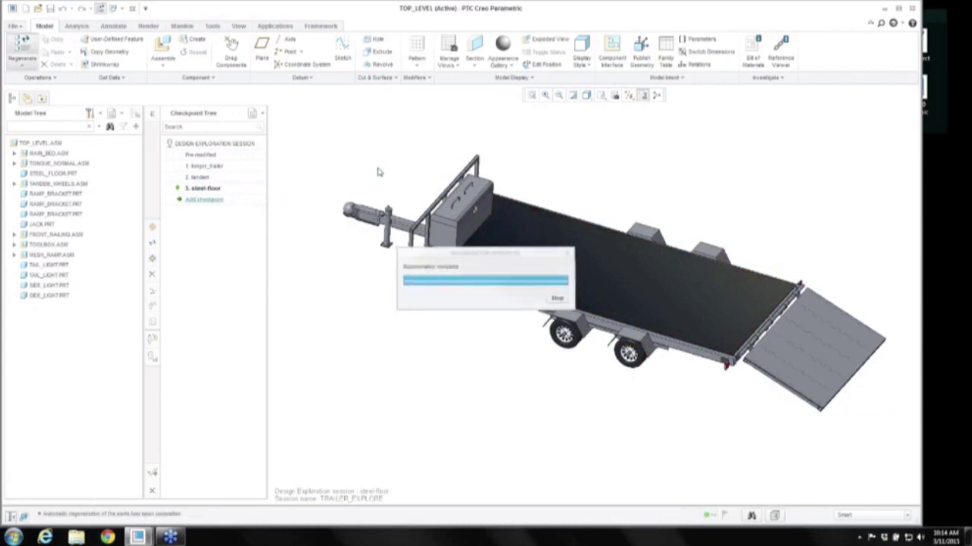
left_click(210, 202)
double_click(211, 202)
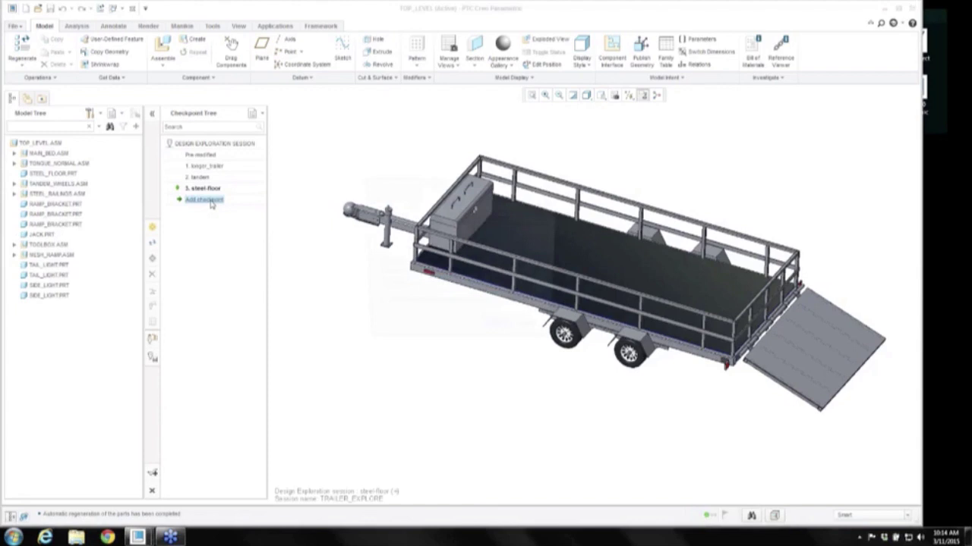
type("s")
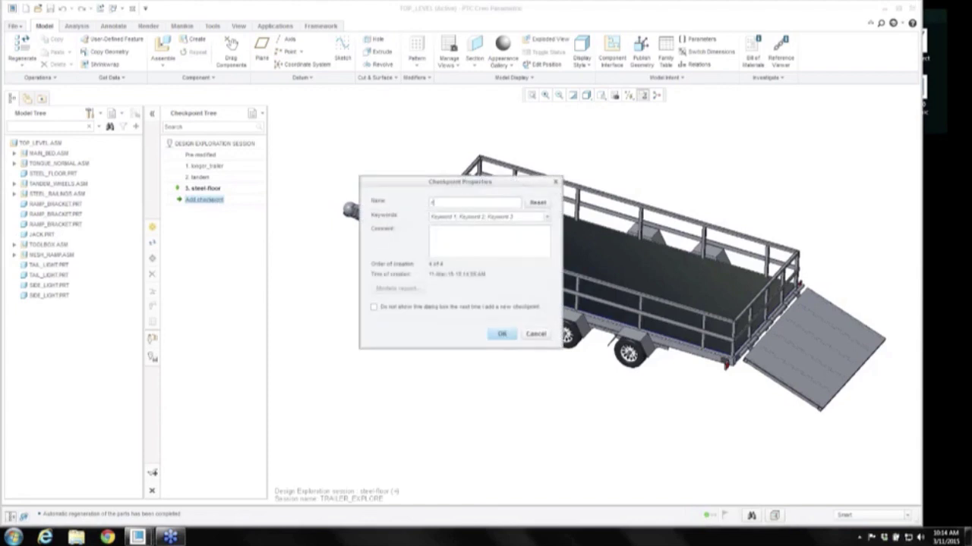
type("railer")
left_click(501, 334)
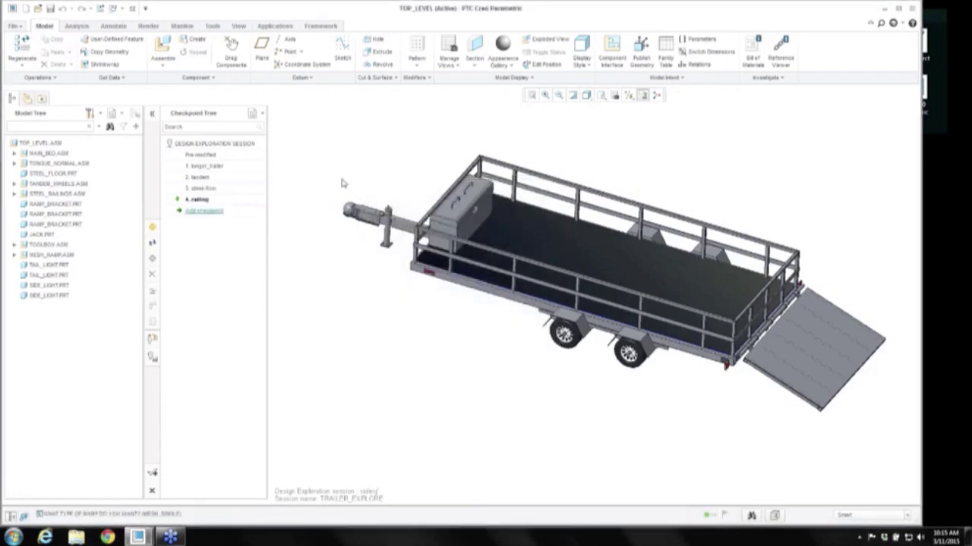
key("ctrl+g")
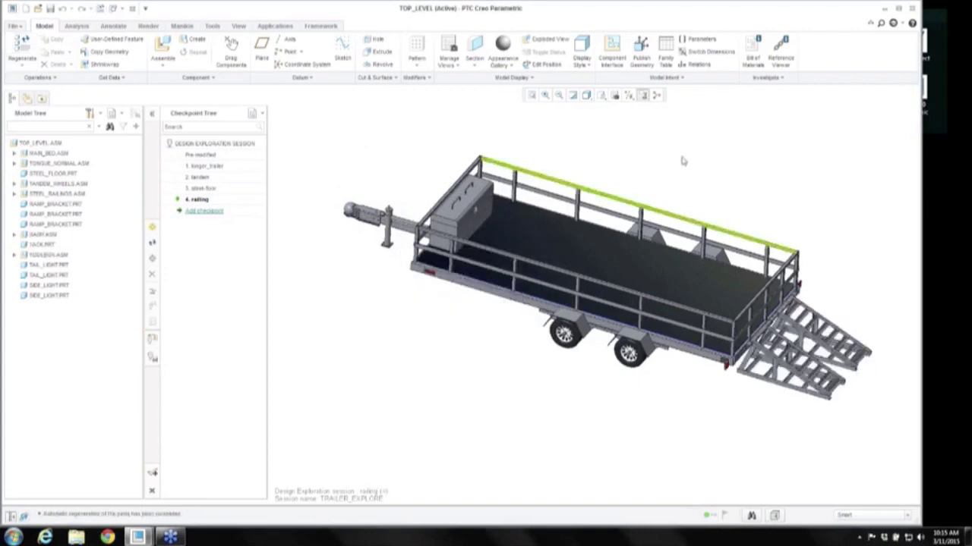
Inspect the ramps up close, then save the twin-ramp design as checkpoint '2 ramps'
scroll(897, 378, "down", 5)
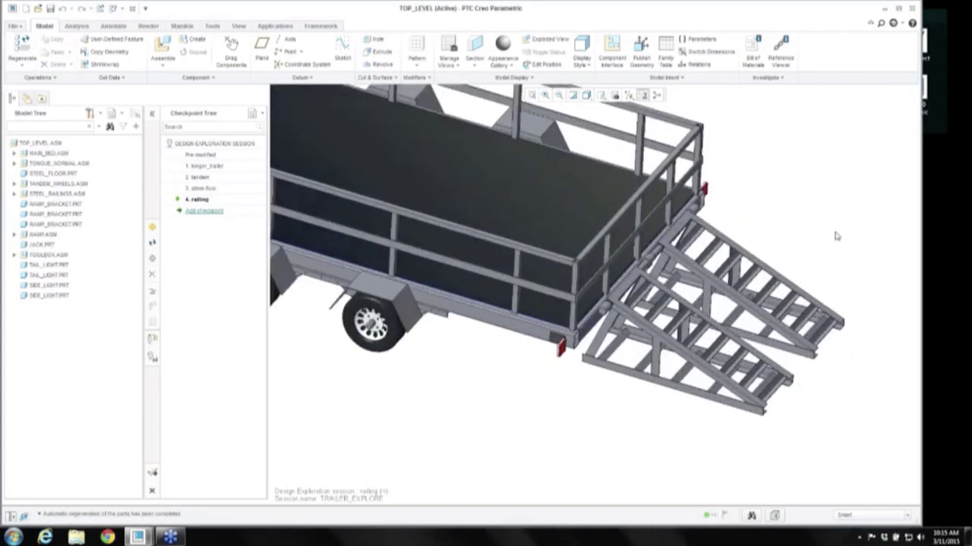
scroll(834, 236, "up", 5)
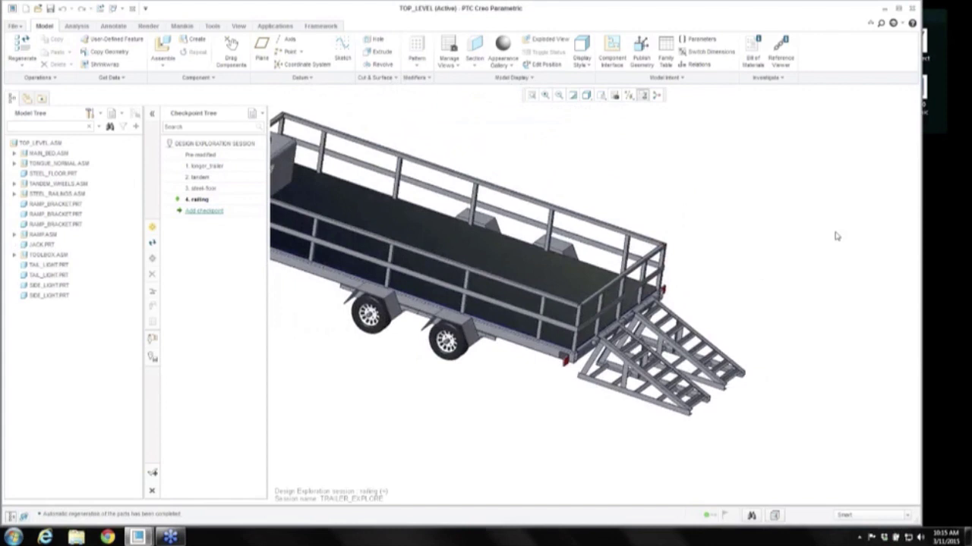
key("ctrl+d")
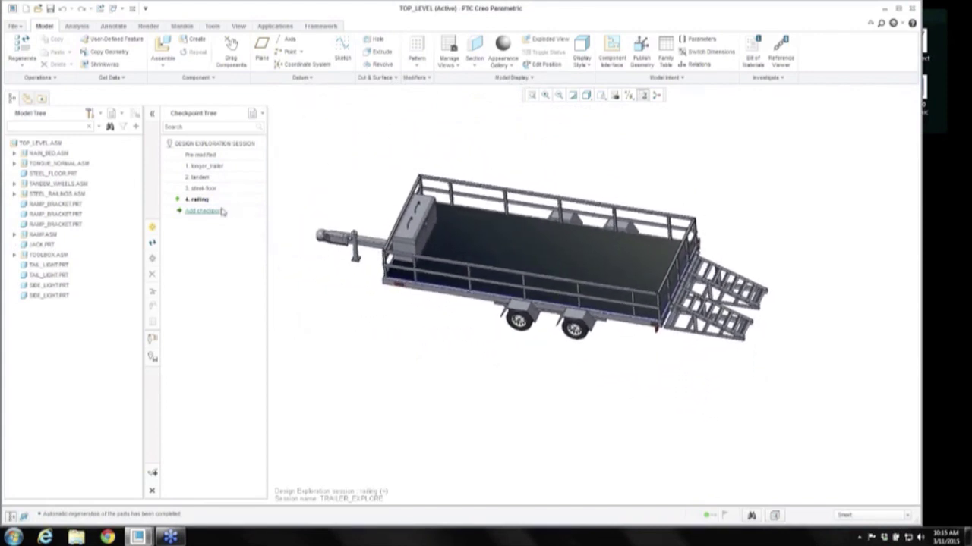
left_click(204, 211)
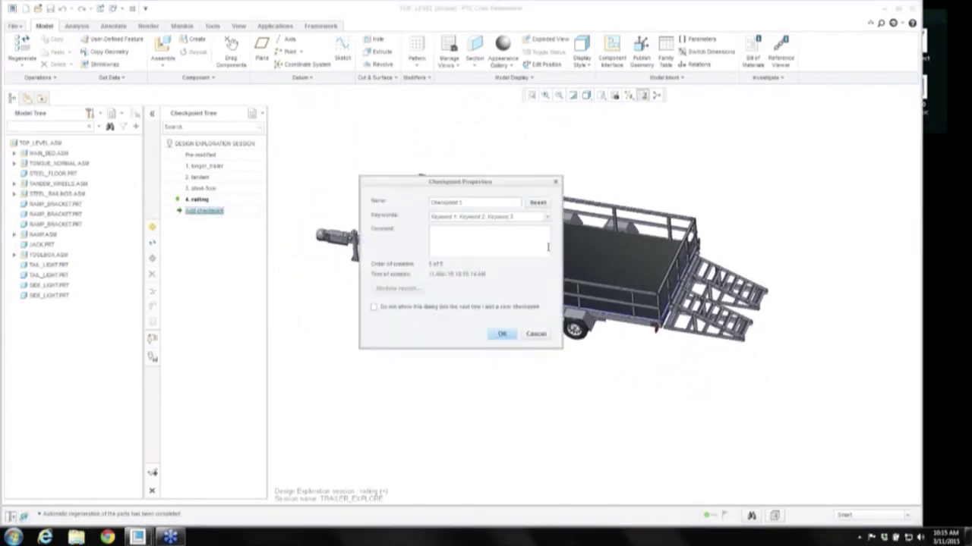
left_click_drag(462, 203, 400, 203)
type("2 ra")
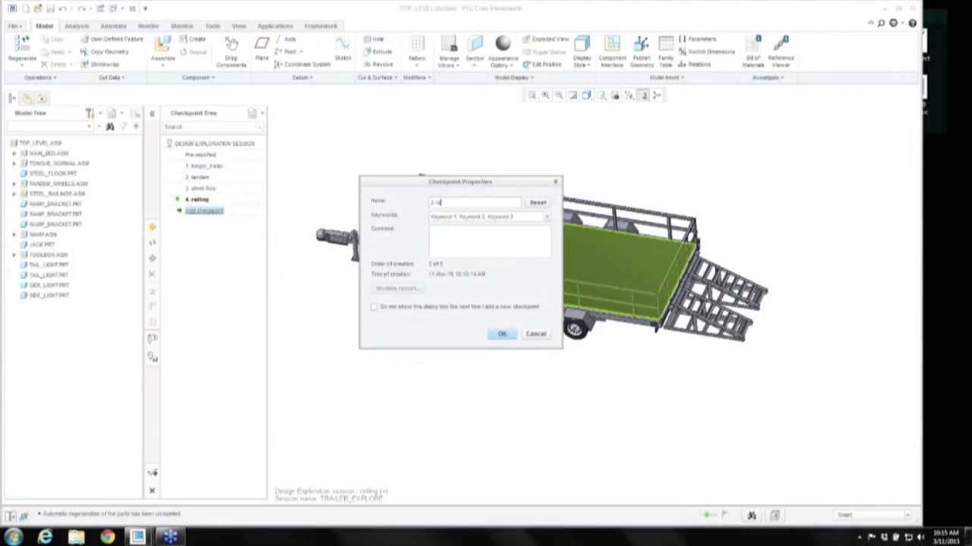
type("mps")
left_click(501, 333)
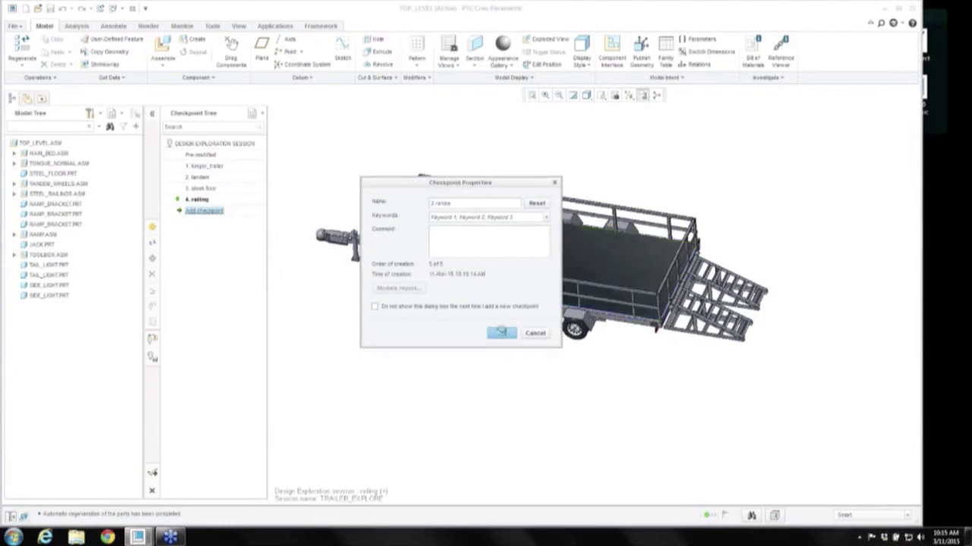
Activate the tandem checkpoint, then restore the railed two-ramp '2 ramps' design
right_click(205, 181)
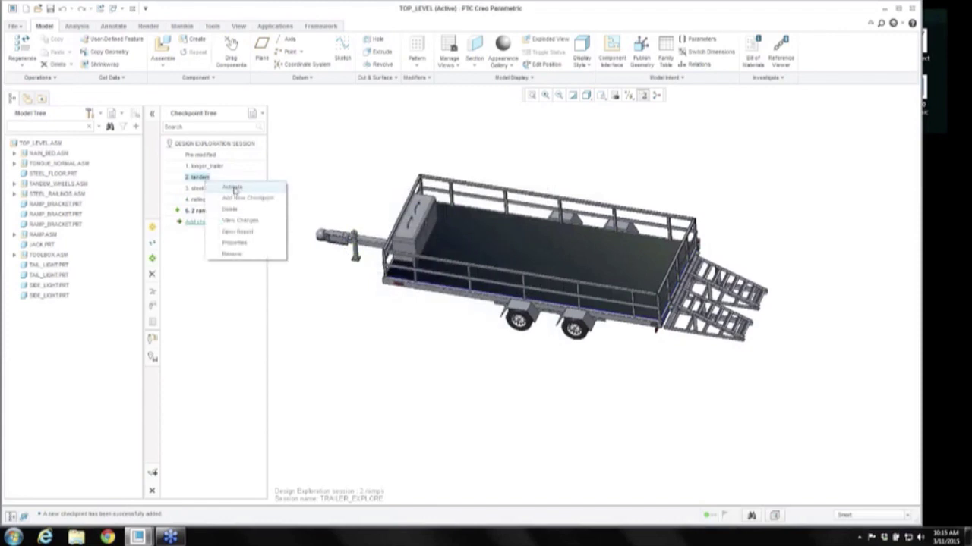
left_click(233, 188)
right_click(200, 222)
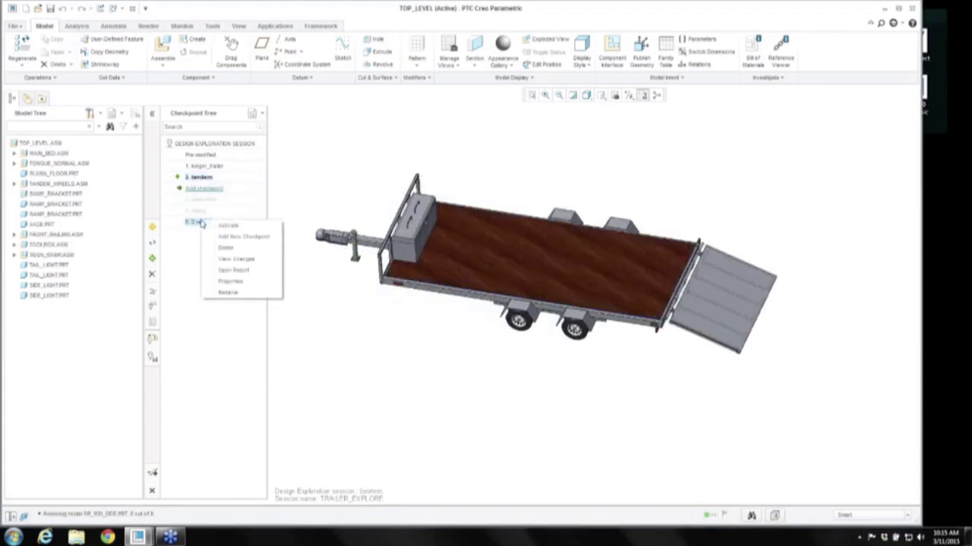
left_click(228, 226)
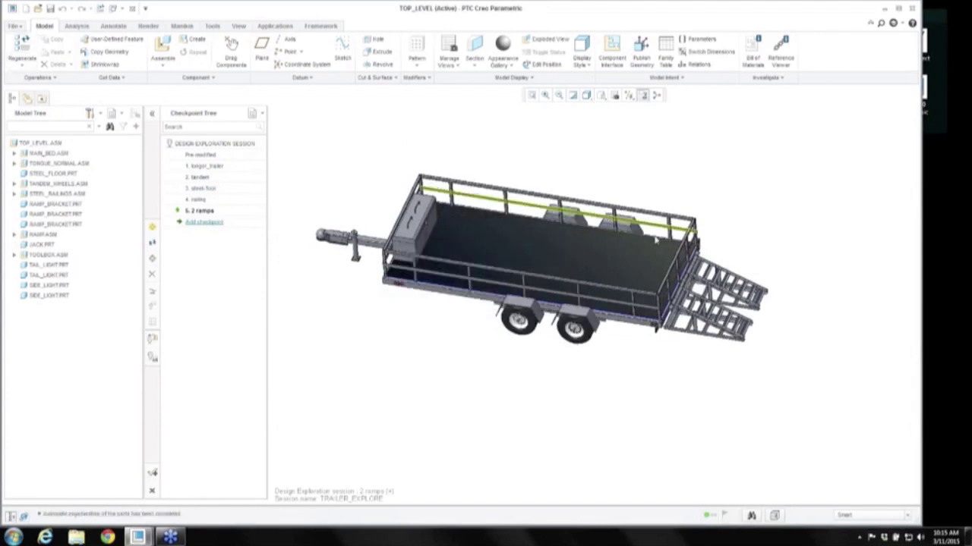
middle_click_drag(656, 240, 686, 254)
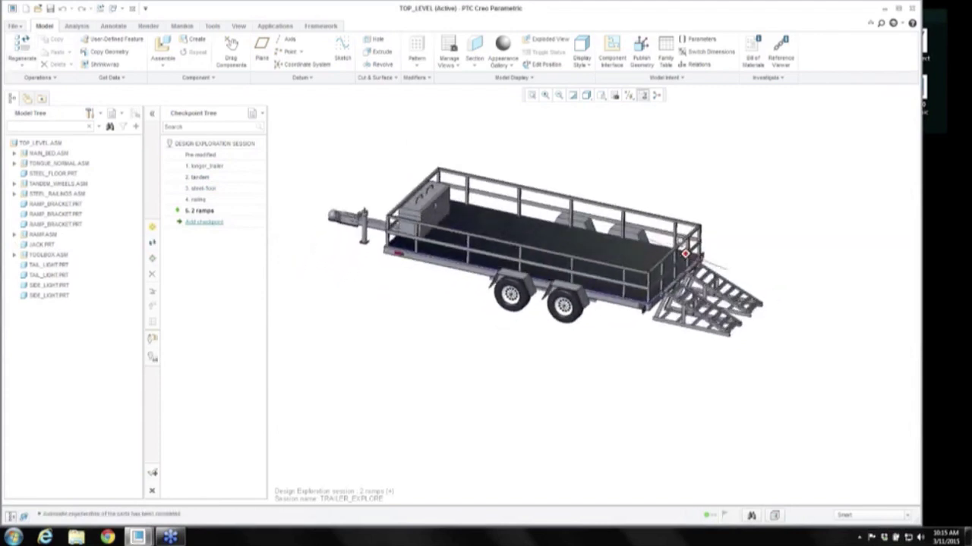
Save the current design as a new checkpoint named larger_wheels
left_click(203, 222)
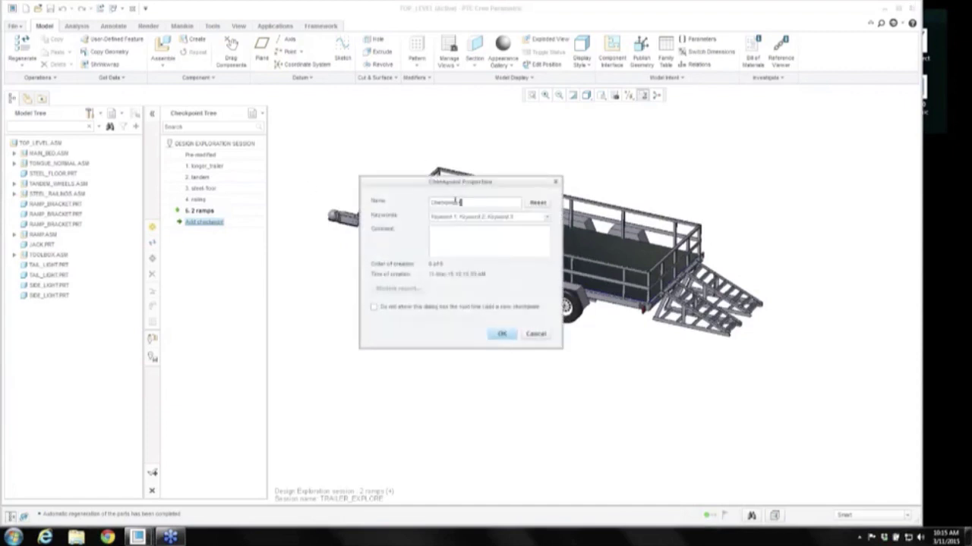
double_click(456, 201)
key("BackSpace")
type("larger_wid")
left_click(502, 333)
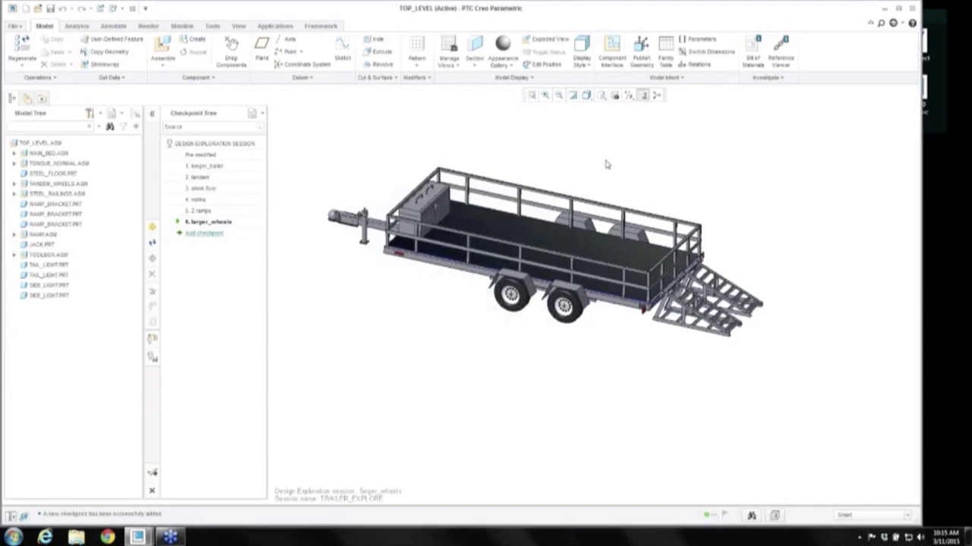
Inspect the fenders over the wheels up close, then save checkpoint 'add fenders'
middle_click_drag(607, 165, 599, 243)
scroll(588, 303, "up", 5)
scroll(629, 441, "up", 6)
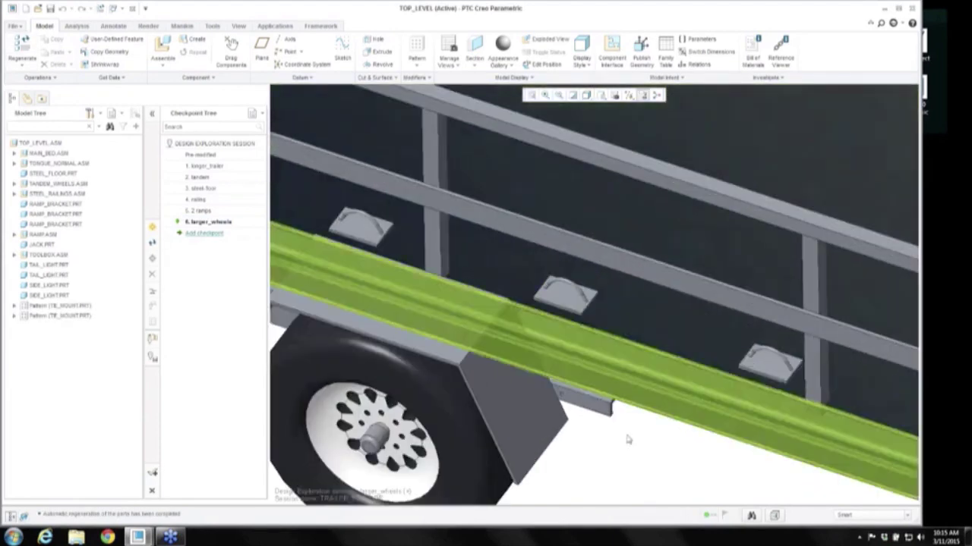
key("ctrl+d")
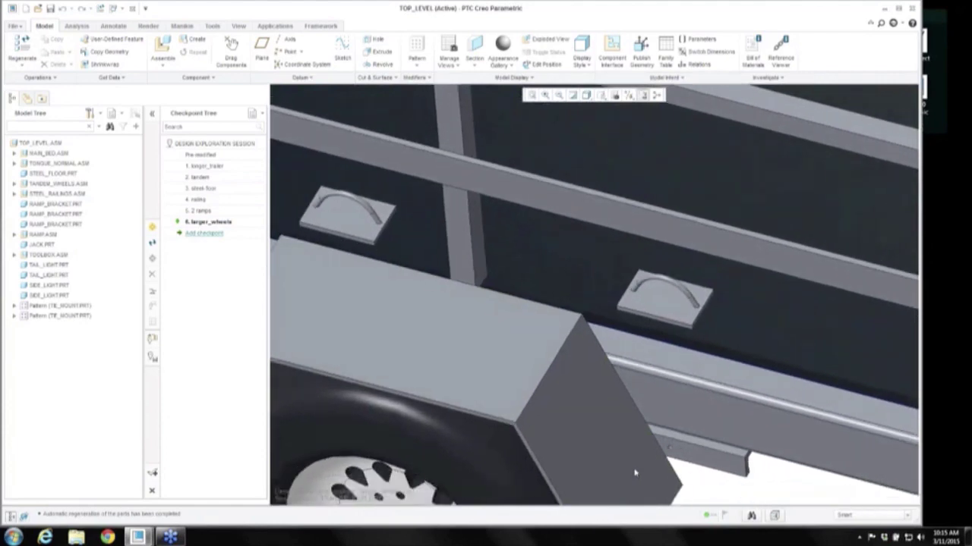
left_click(205, 233)
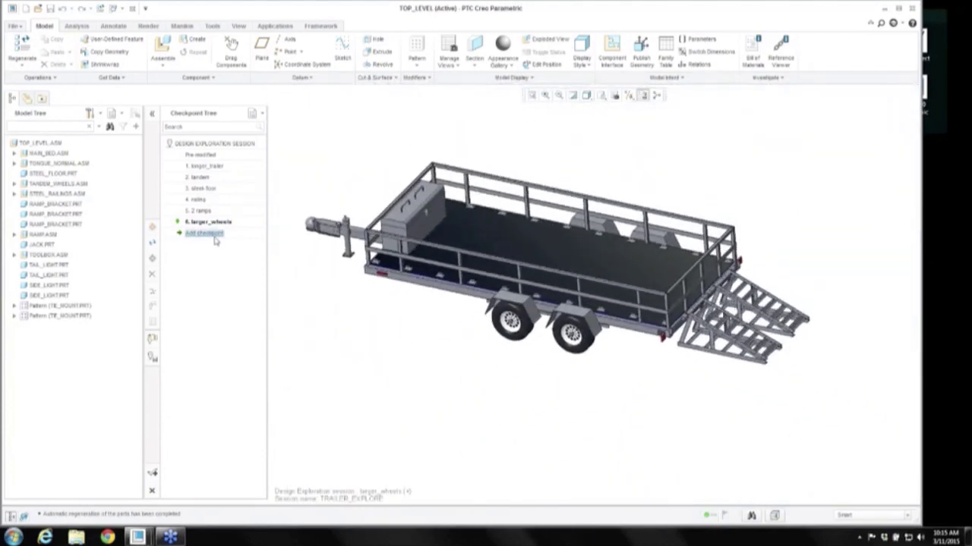
type("add fen")
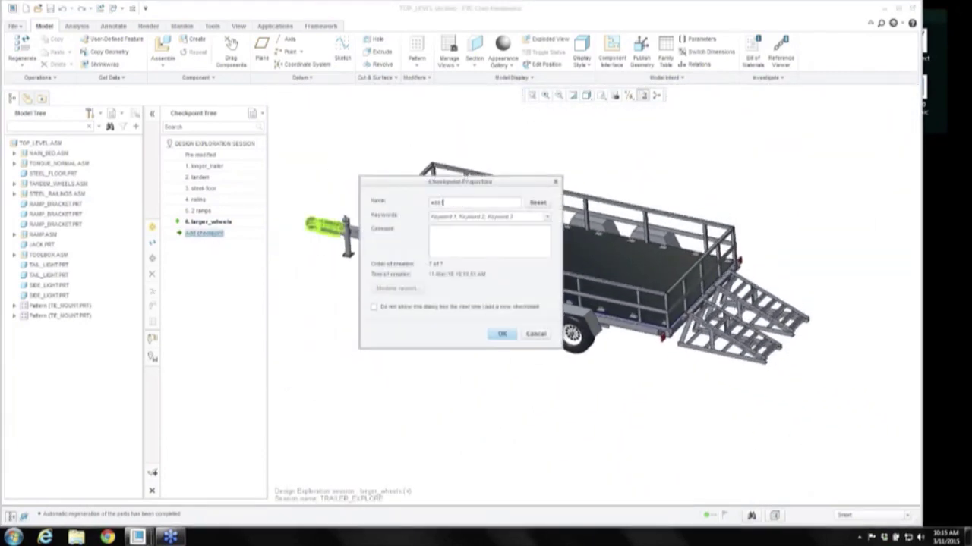
type("ders")
left_click(501, 334)
right_click(209, 210)
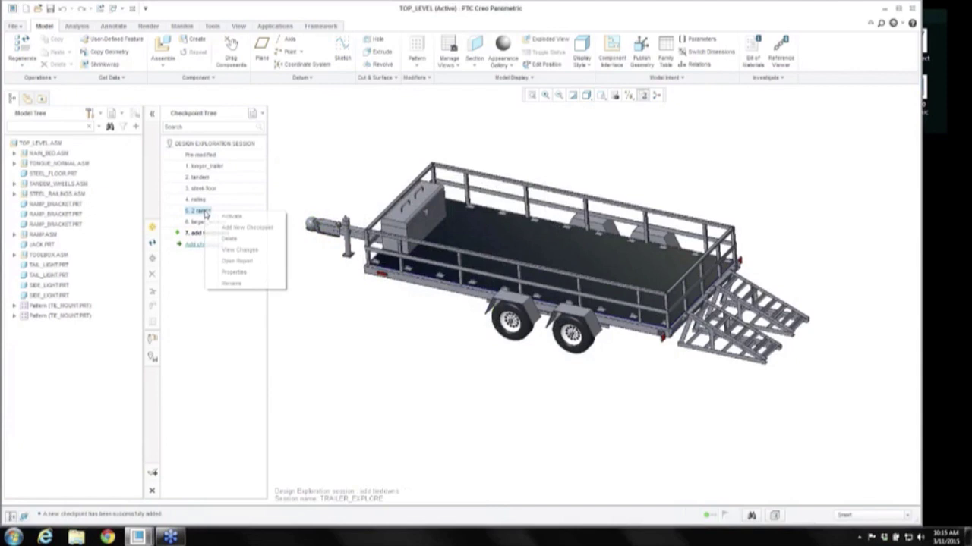
Activate the '2 ramps' checkpoint and view its changes compared against the railing checkpoint
left_click(235, 216)
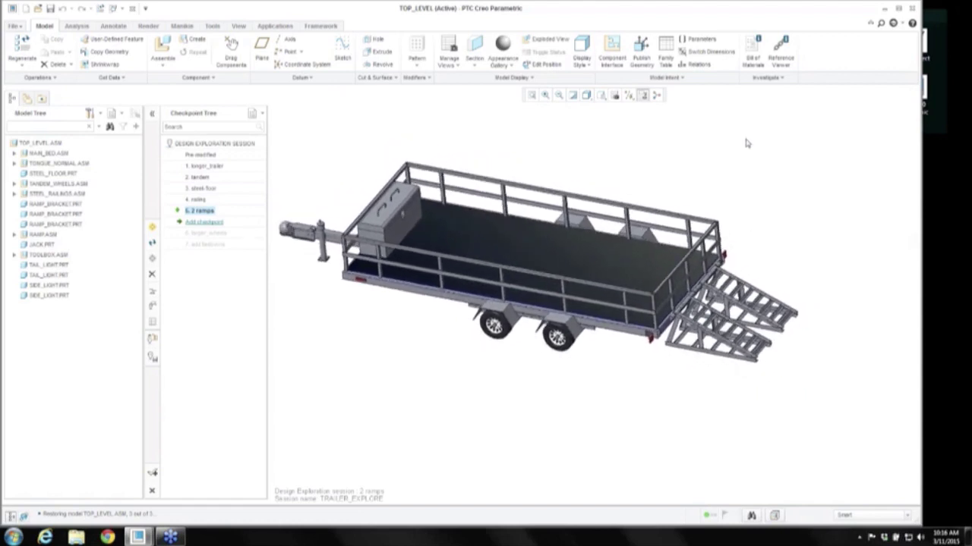
left_click(151, 290)
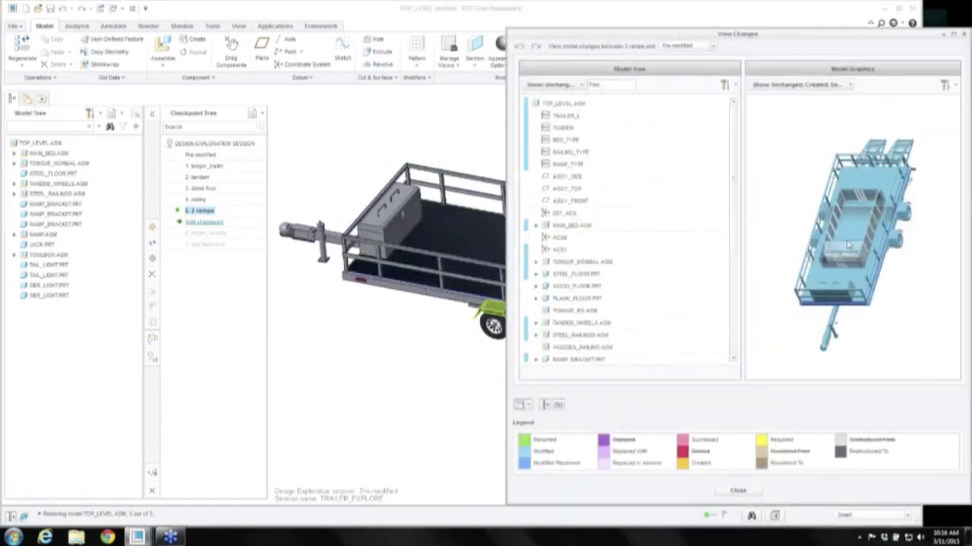
left_click(712, 47)
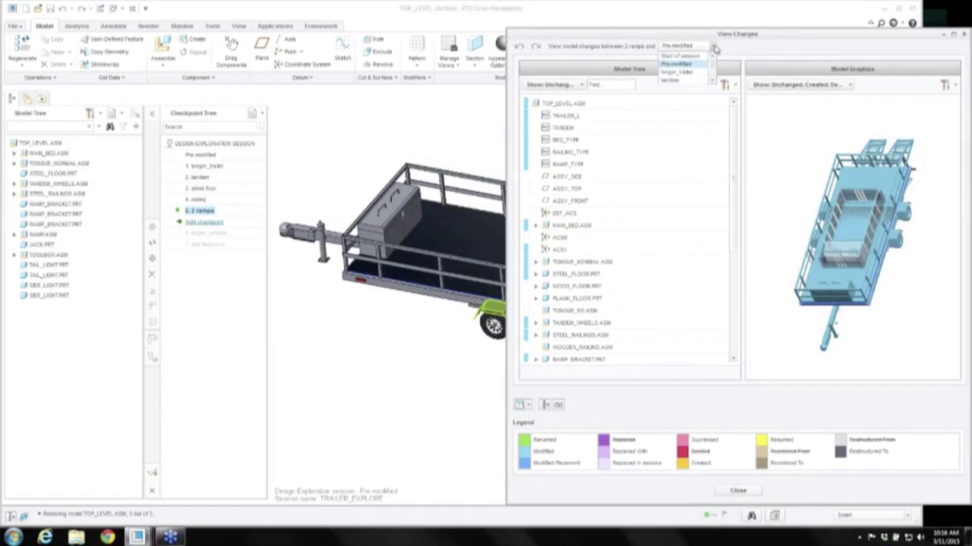
left_click(712, 81)
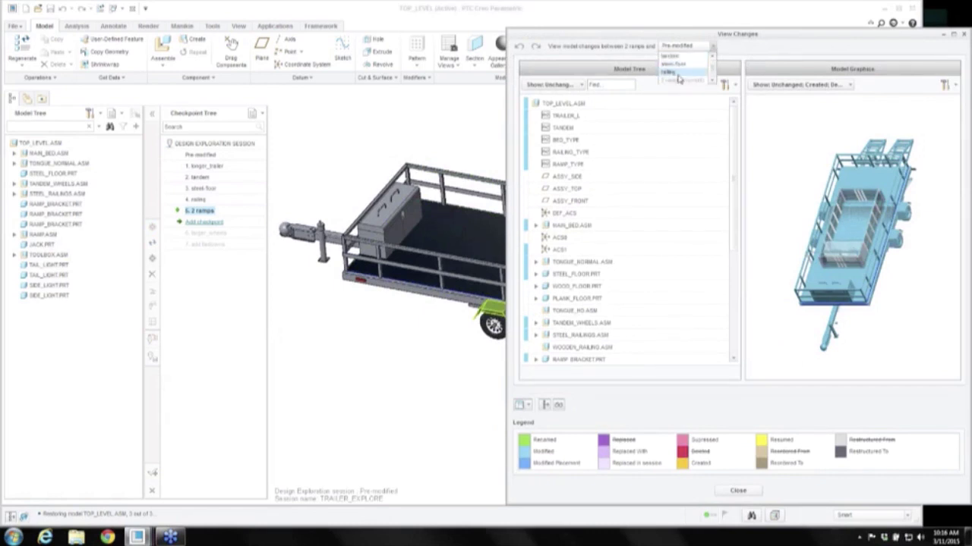
left_click(677, 75)
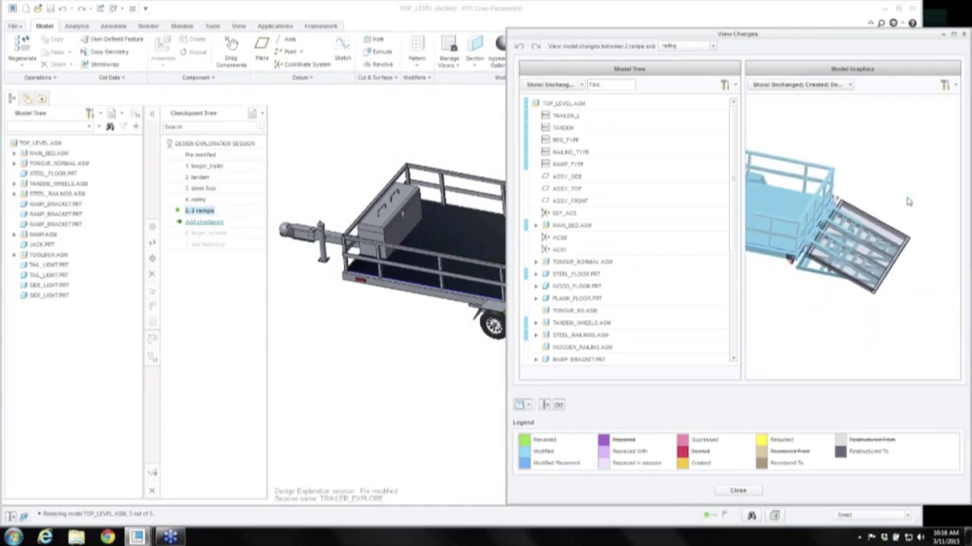
Review the Show filter of change types in the comparison
left_click(849, 86)
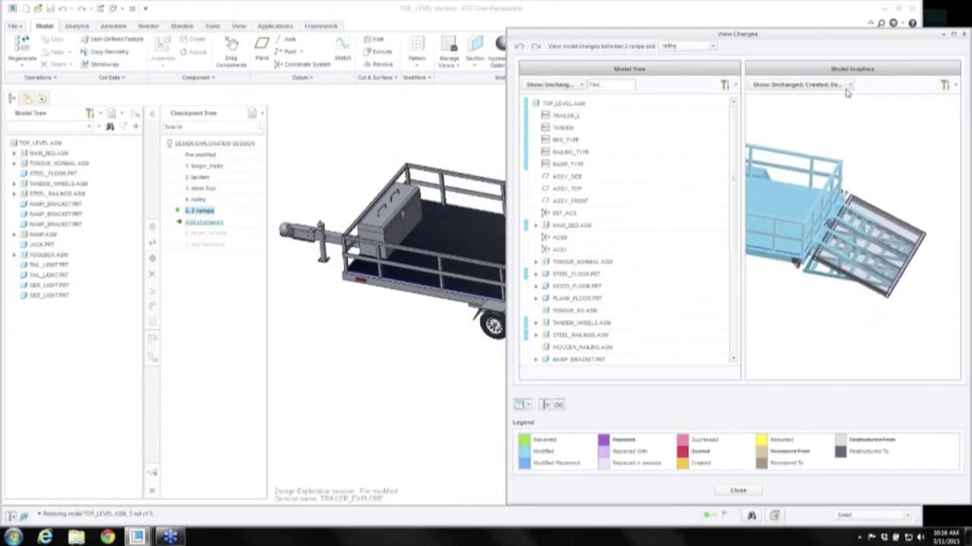
left_click(848, 86)
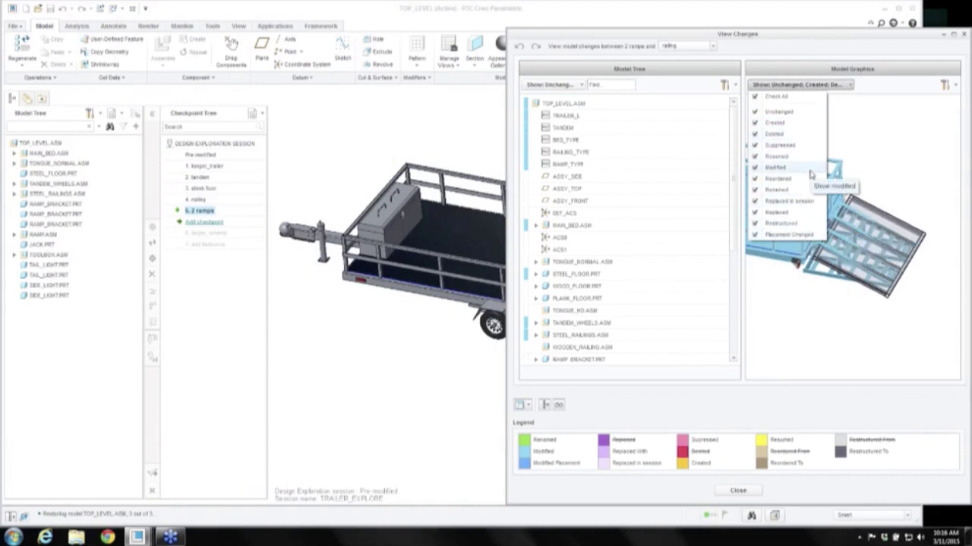
left_click(879, 153)
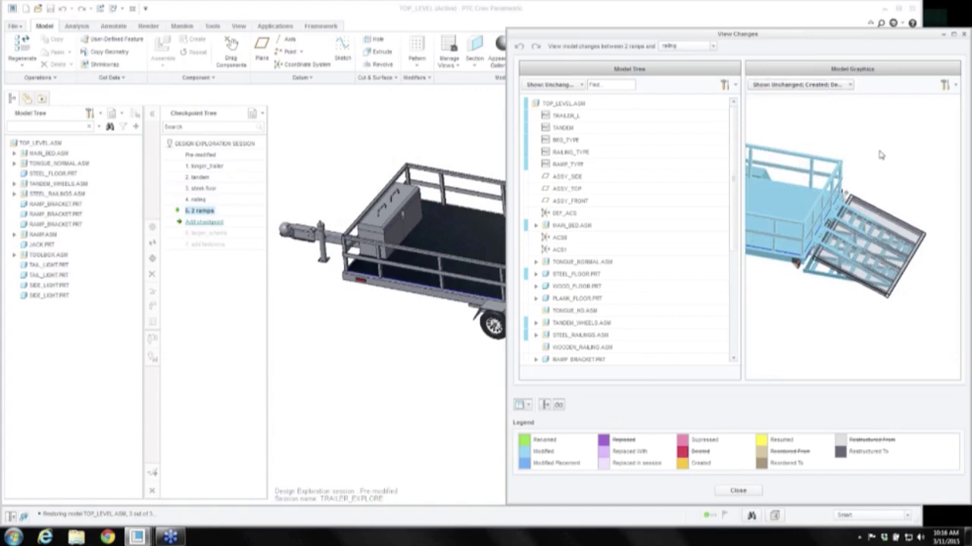
Close the change comparison, activate checkpoint 7, then roll back to longer_trailer
left_click(738, 489)
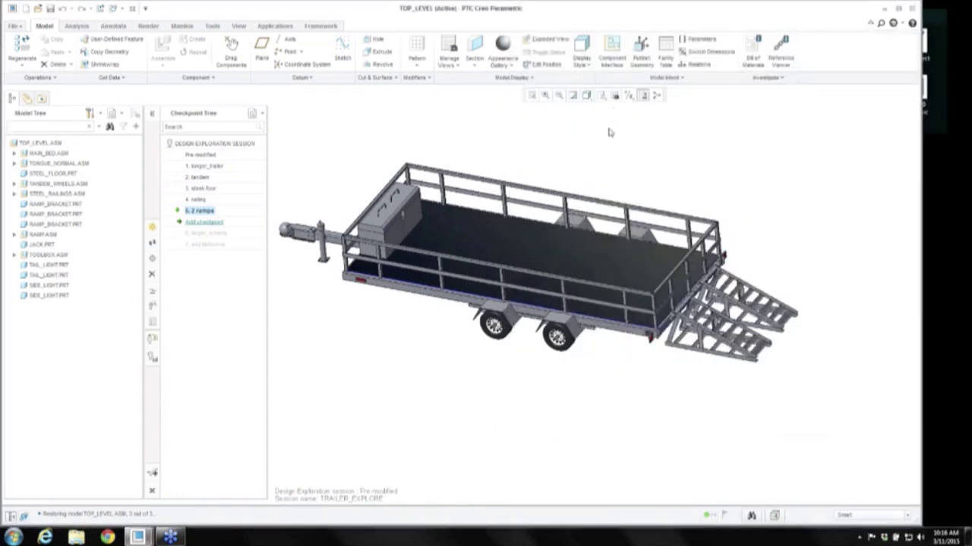
right_click(211, 243)
left_click(232, 247)
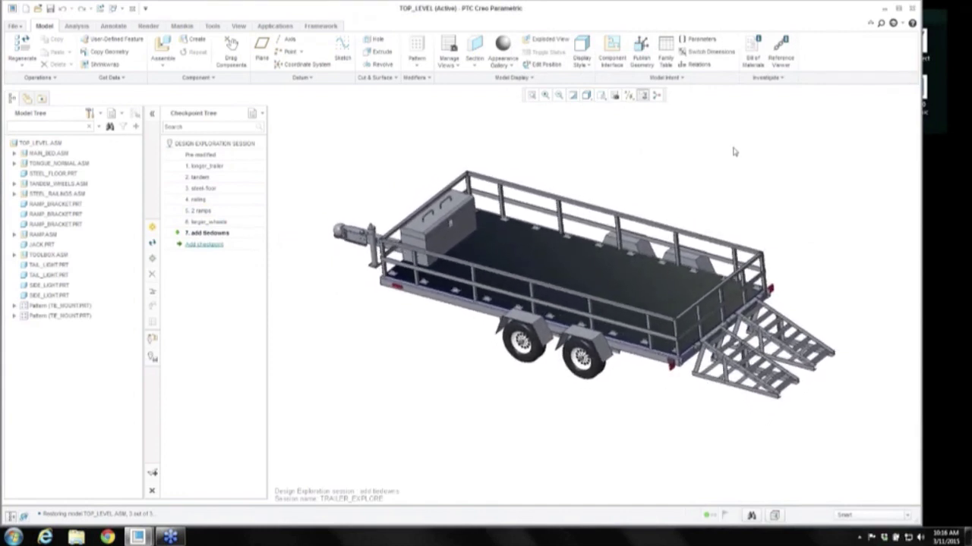
right_click(205, 166)
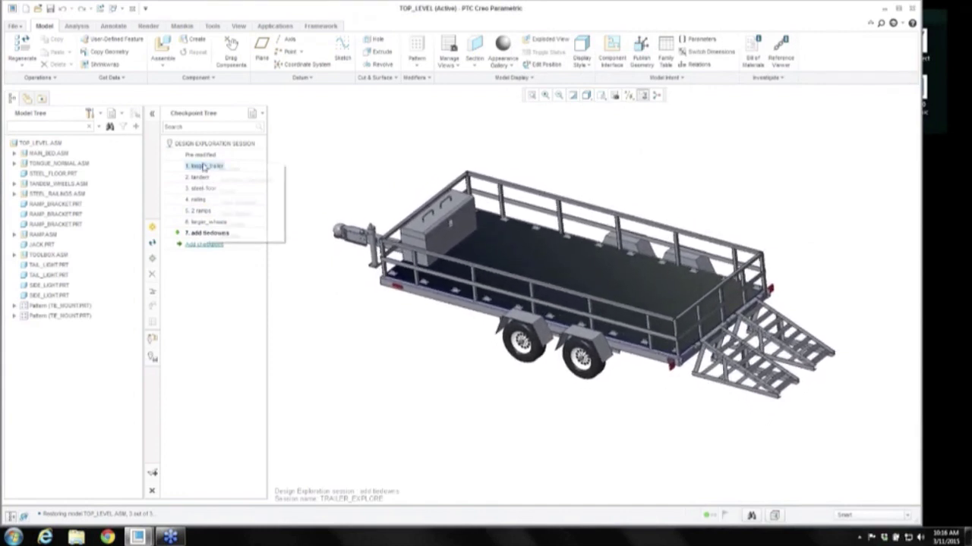
left_click(231, 168)
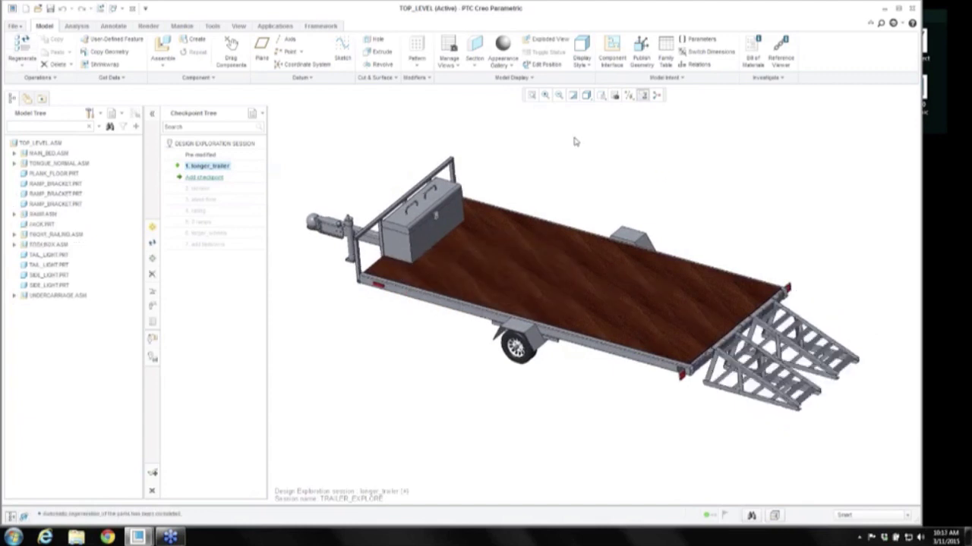
Create checkpoint '2 ramps branch' from longer_trailer, resolving the duplicate-name error with Reset
double_click(205, 179)
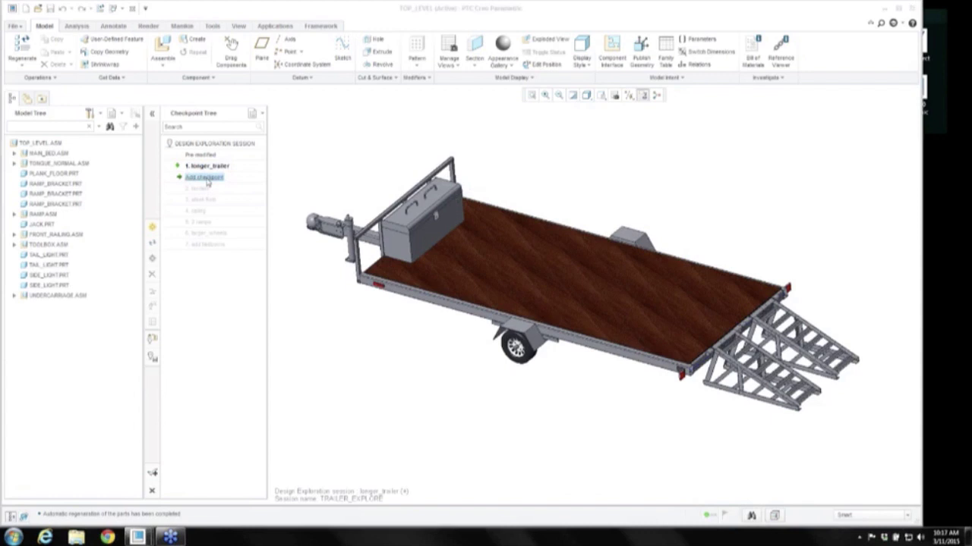
type("2 ramps")
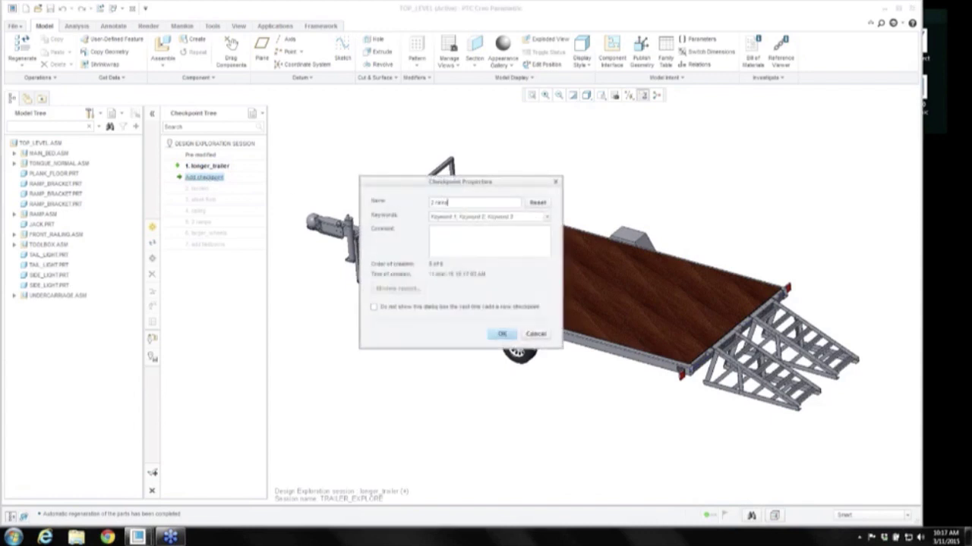
left_click(502, 334)
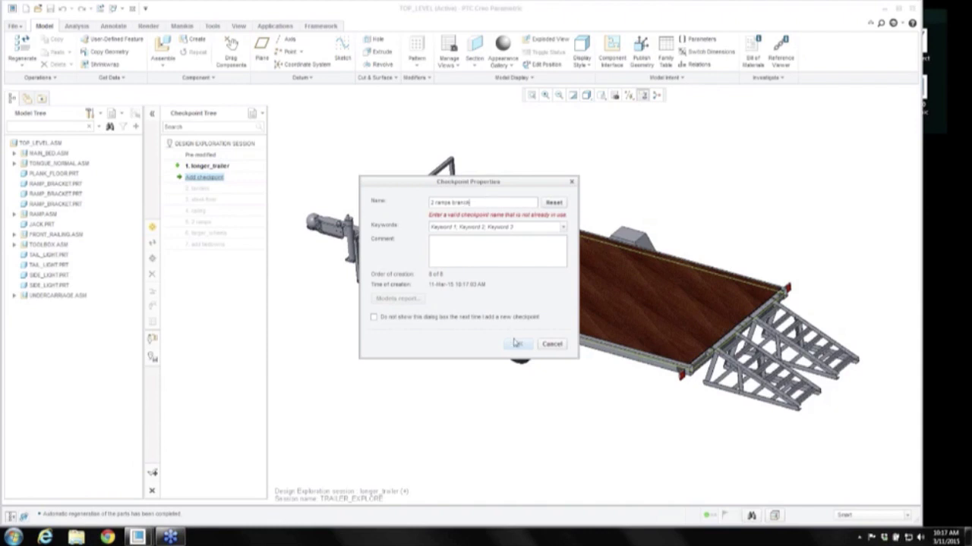
left_click(552, 204)
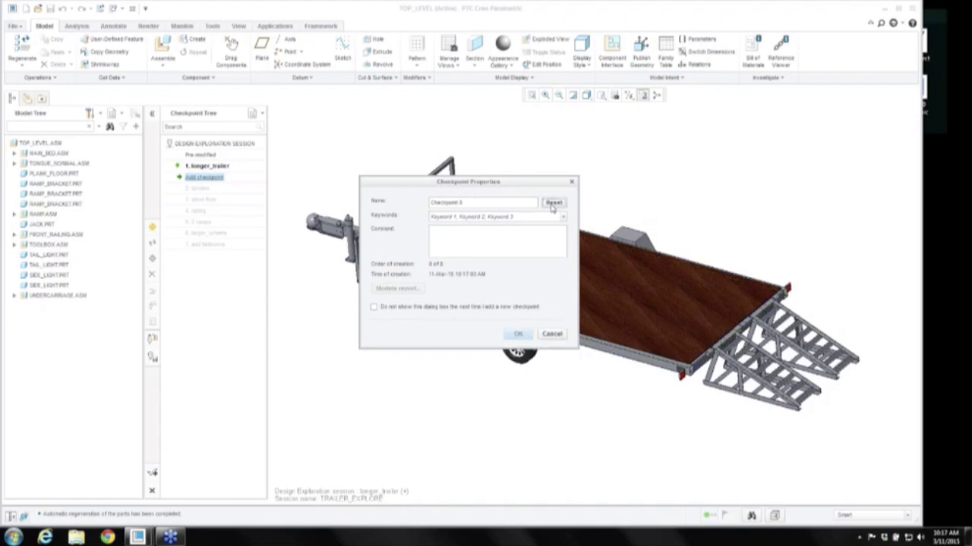
left_click_drag(463, 203, 434, 202)
key("BackSpace")
left_click(517, 334)
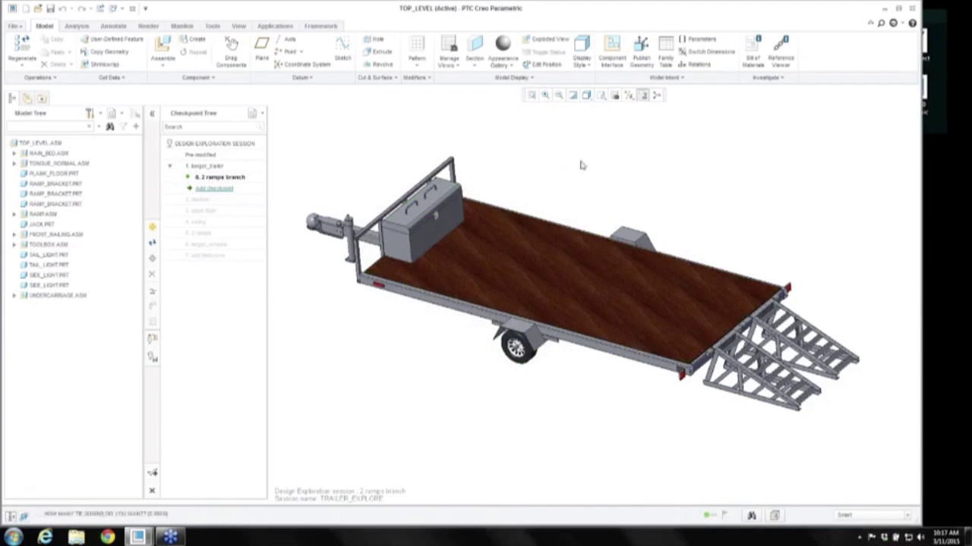
Regenerate the trailer and save it as the checkpoint 'tiedowns and floor' on the 2 ramps branch
key("ctrl+g")
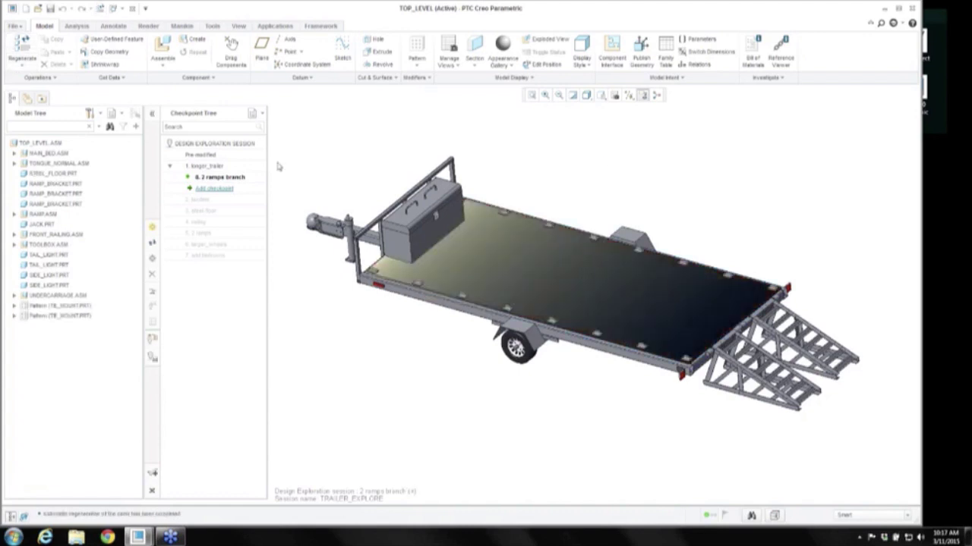
left_click(215, 189)
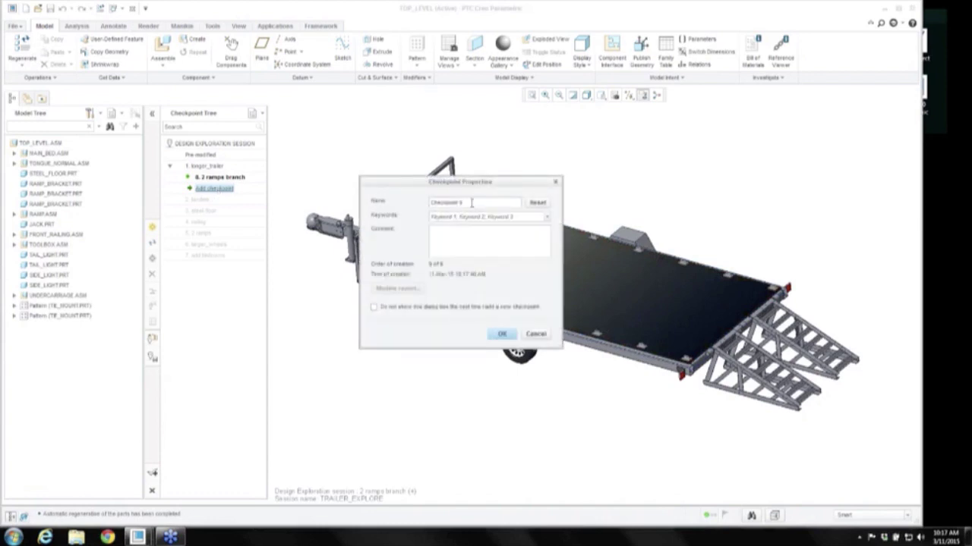
type("tiedowns and floor")
left_click(503, 333)
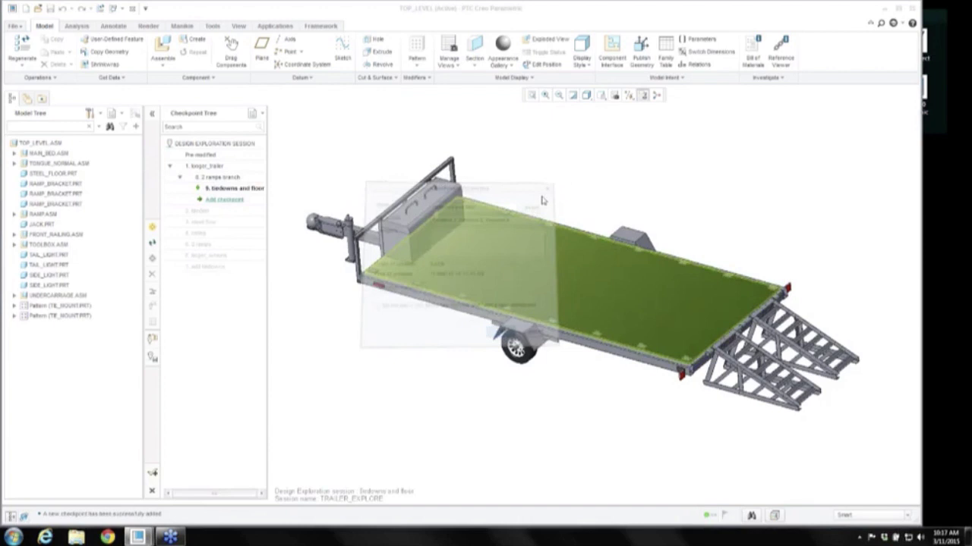
Preview the longer_trailer and add tiedowns checkpoints, activate tiedowns and floor, and begin accepting the session
right_click(214, 168)
left_click(236, 174)
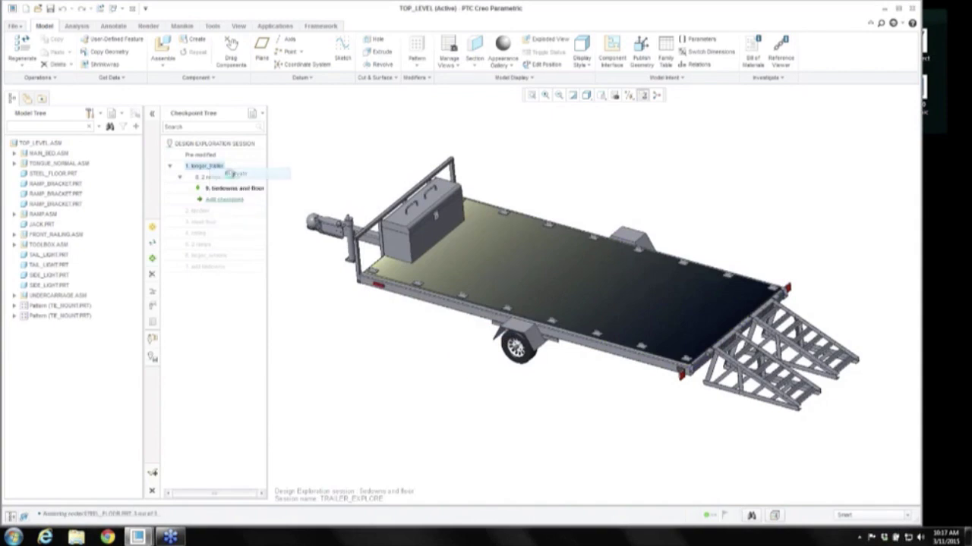
right_click(210, 266)
left_click(234, 272)
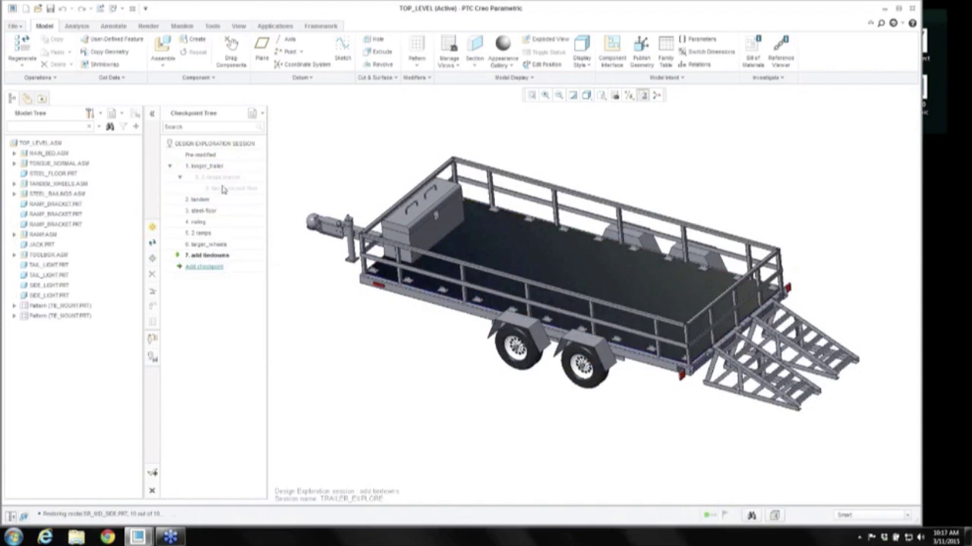
right_click(228, 188)
left_click(249, 196)
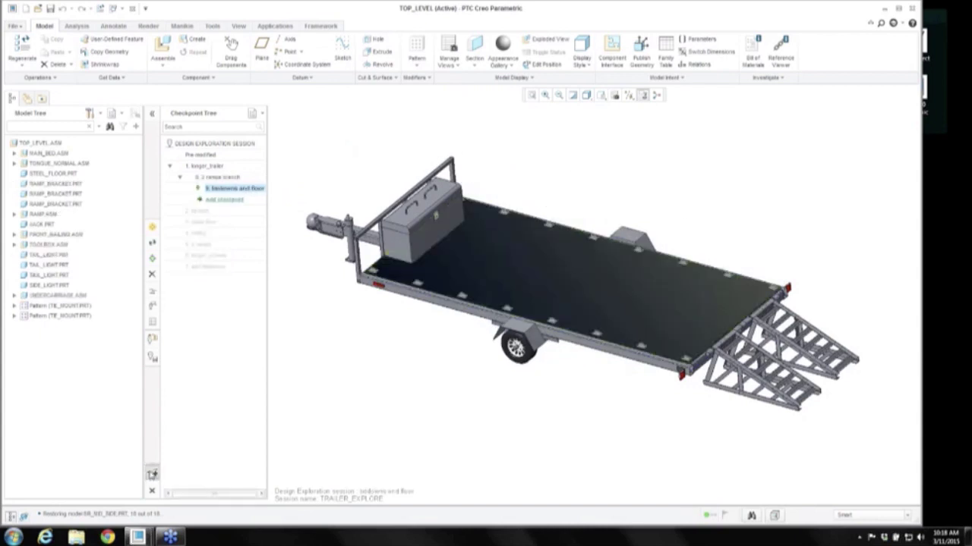
left_click(152, 475)
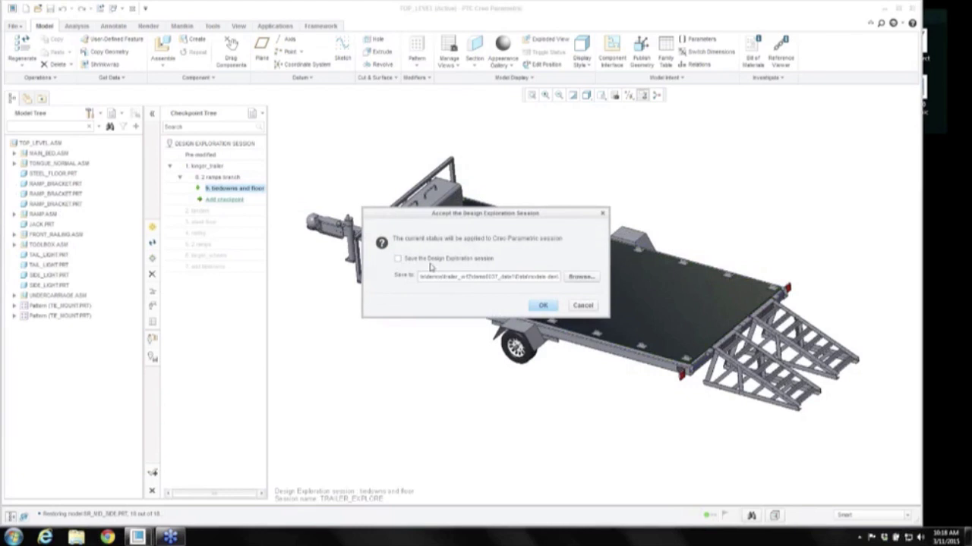
Apply the chosen design, open top_level_bom.drw, then return to the TOP_LEVEL assembly window
left_click(541, 305)
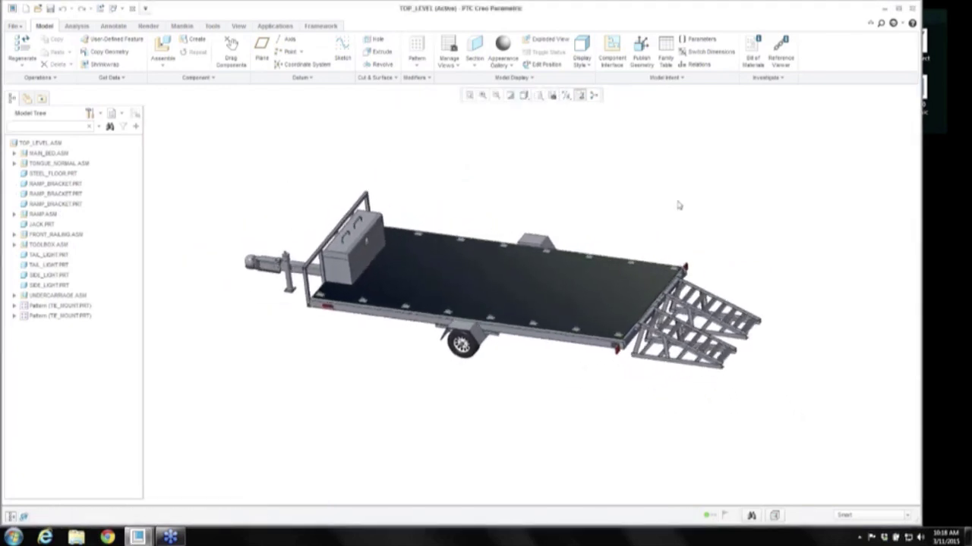
left_click(37, 7)
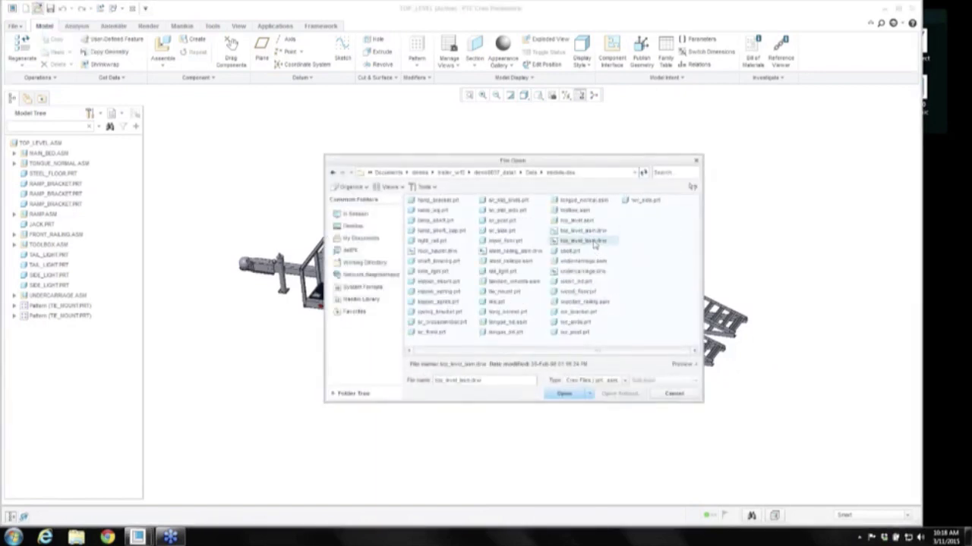
double_click(598, 264)
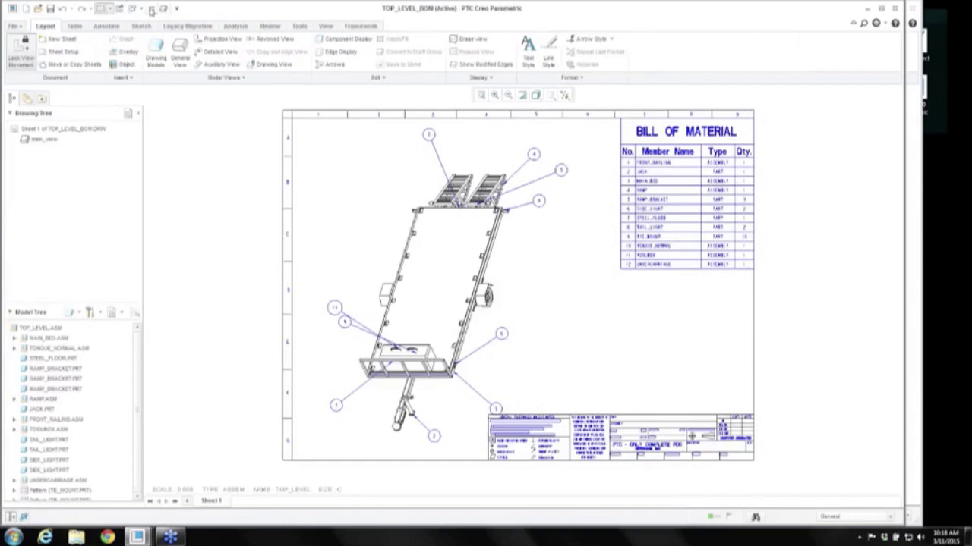
left_click(153, 8)
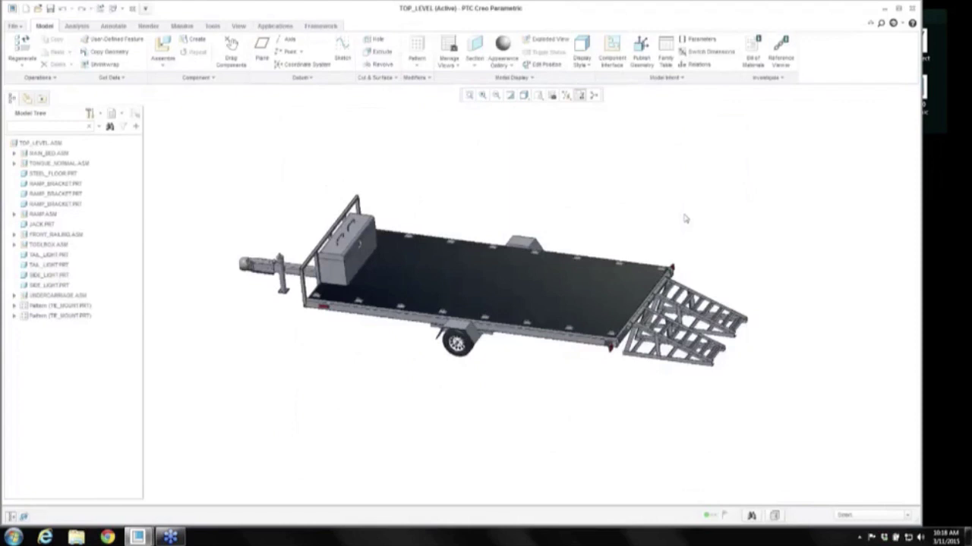
scroll(684, 218, "down", 3)
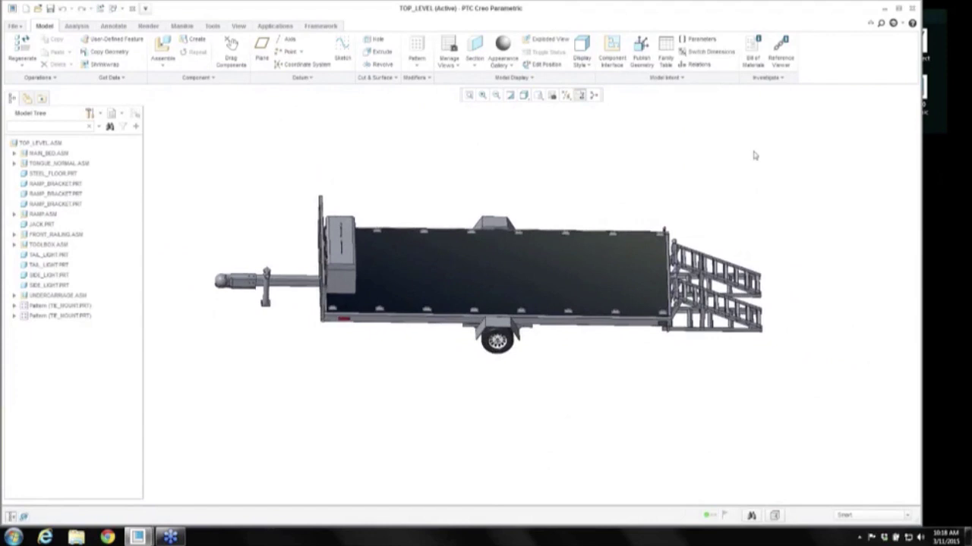
Switch to the A.ASM chair, hide A_SKEL0001.PRT and reset to the standard orientation
left_click(884, 9)
mouse_move(139, 538)
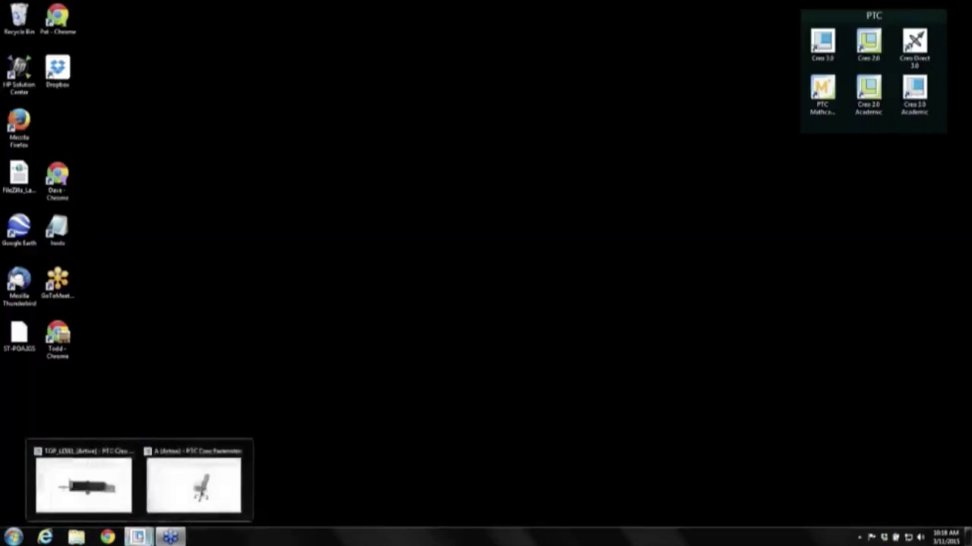
left_click(182, 492)
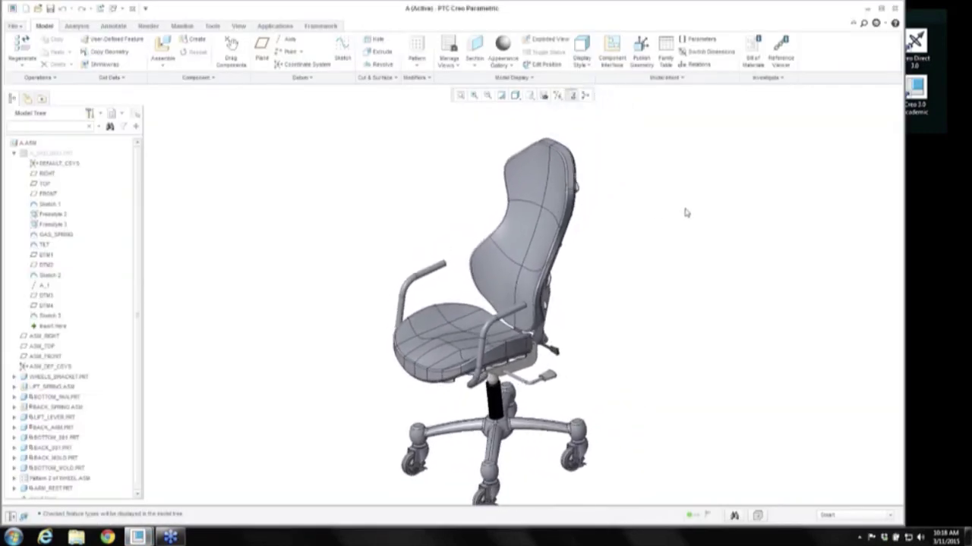
right_click(45, 154)
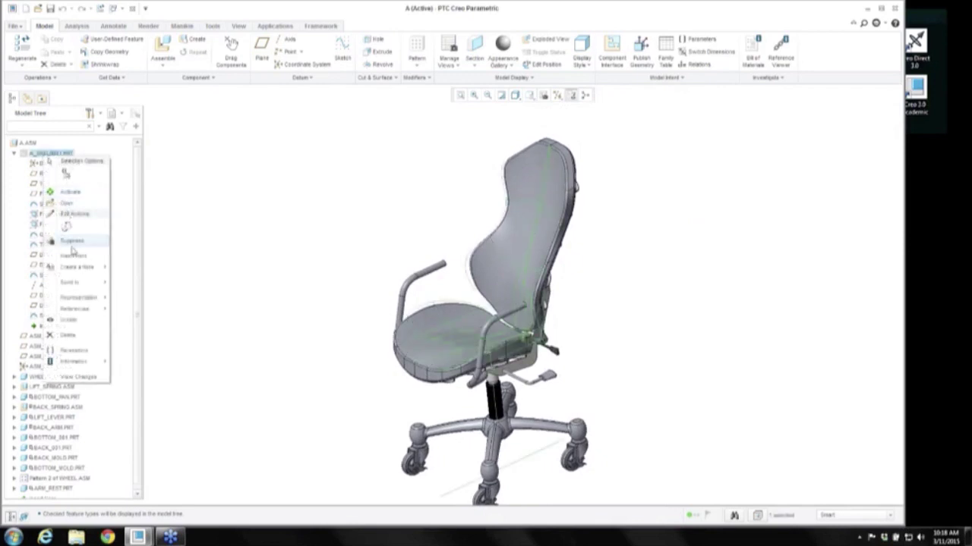
left_click(75, 320)
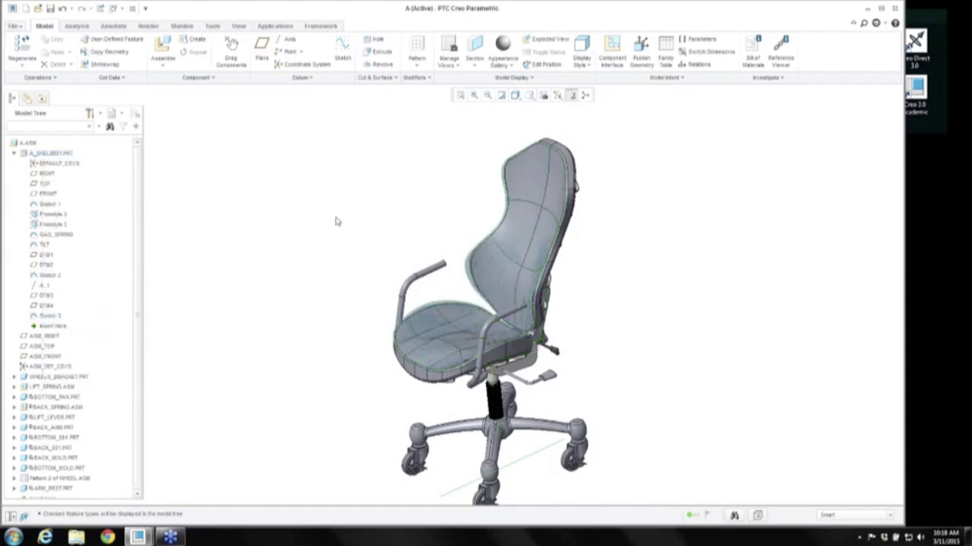
key("ctrl+d")
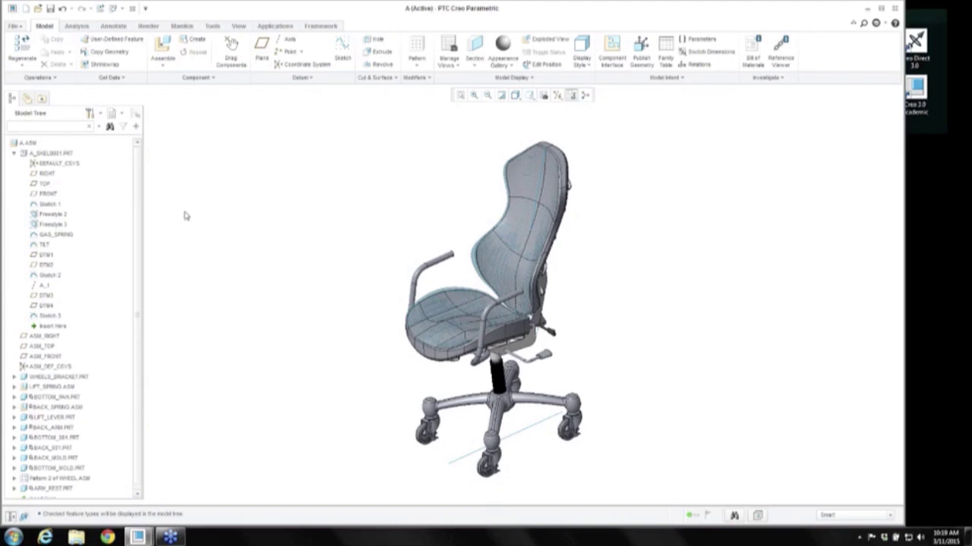
scroll(140, 243, "down", 1)
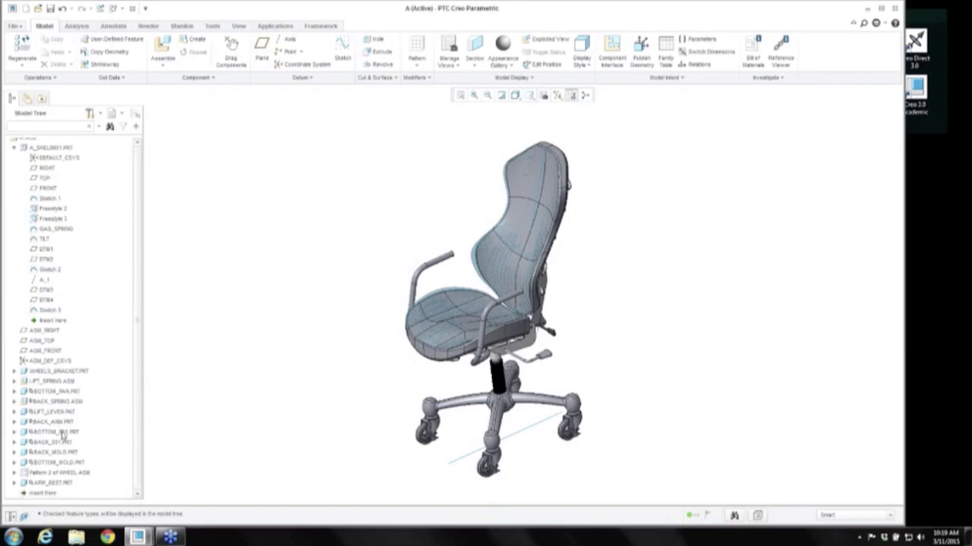
Set BACK_MOLD.PRT's Extern Copy Geom update control to Manual Update with Notification
left_click(14, 453)
scroll(79, 437, "down", 3)
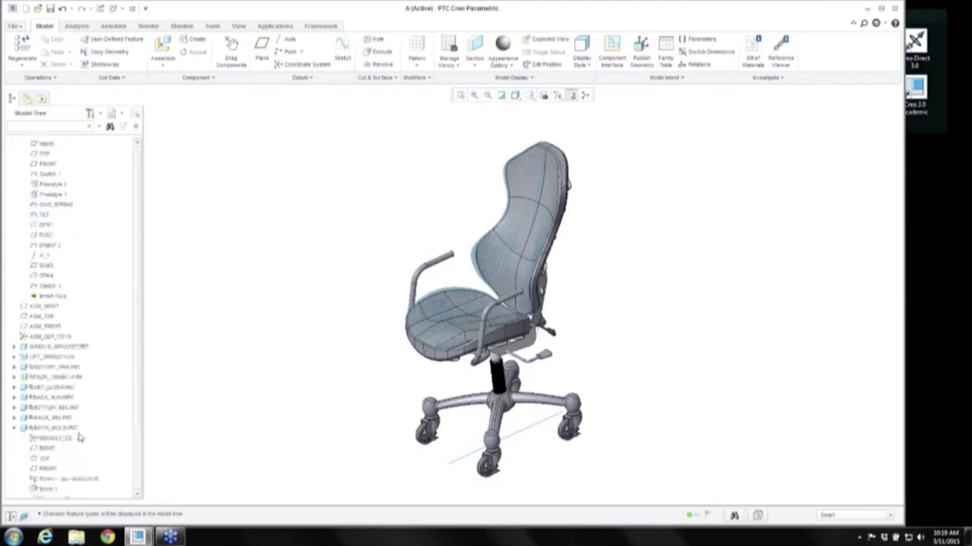
right_click(68, 410)
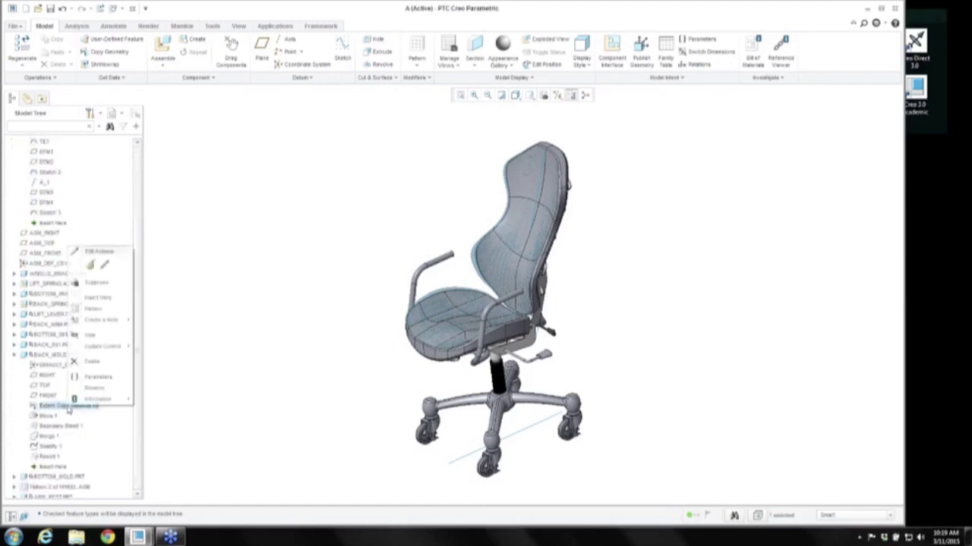
mouse_move(106, 346)
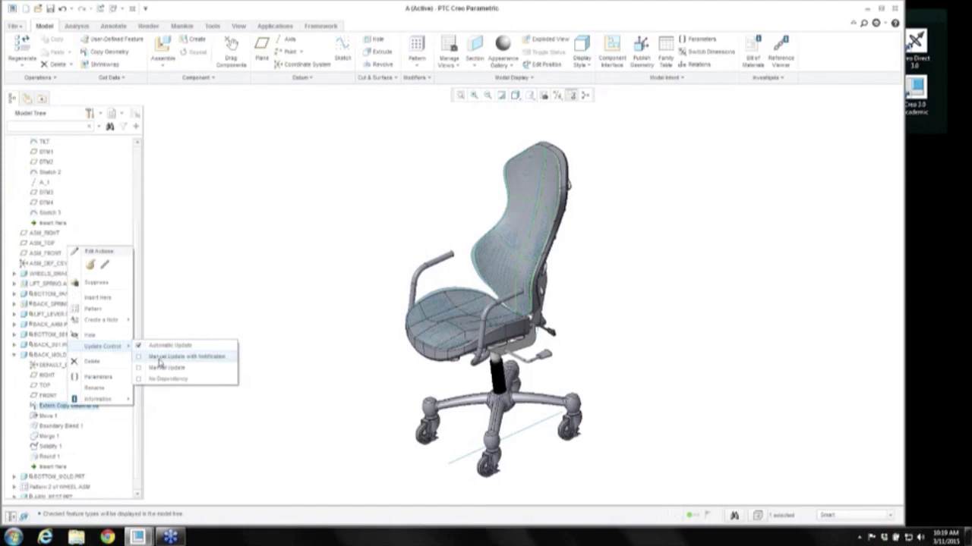
left_click(162, 357)
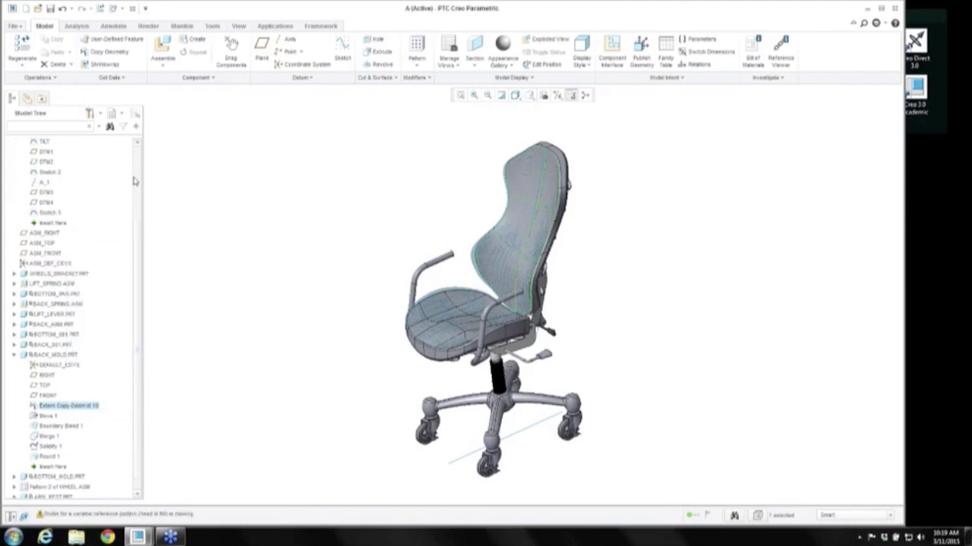
scroll(137, 178, "up", 3)
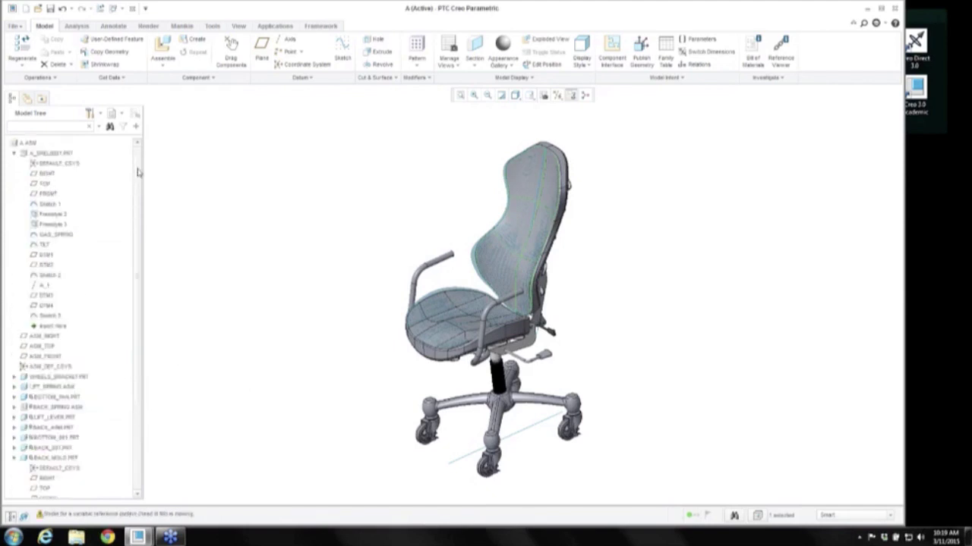
Edit Freestyle 2 to widen the chair back's top-right mesh, then regenerate
right_click(60, 216)
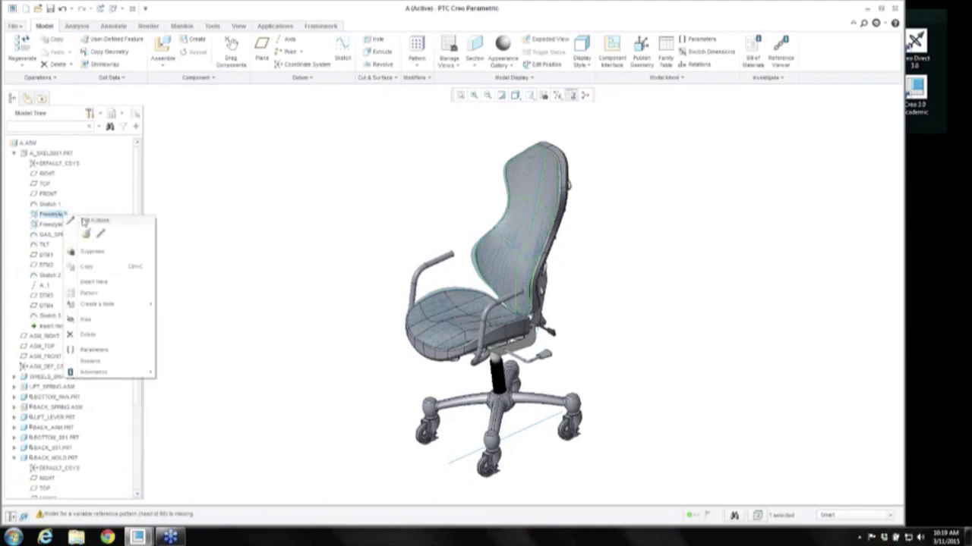
left_click(89, 234)
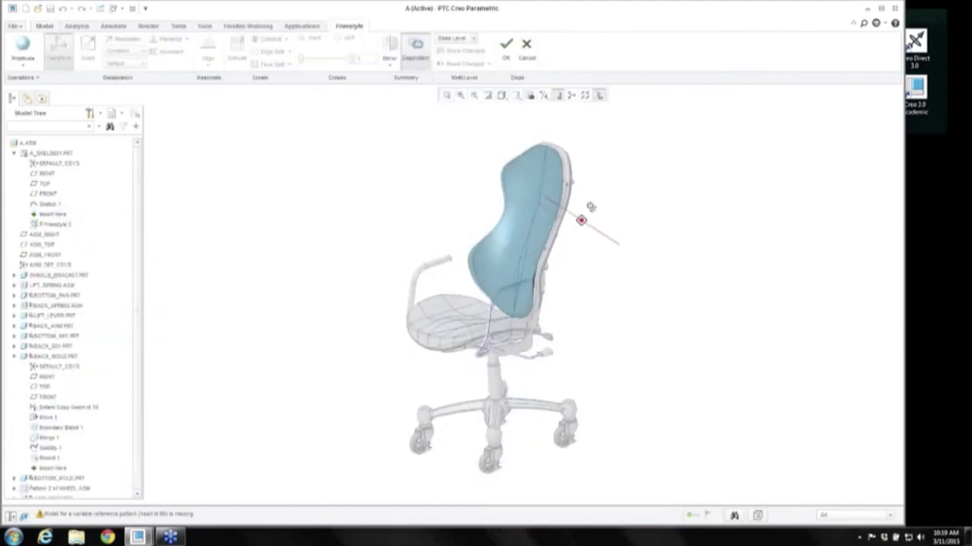
middle_click_drag(598, 198, 528, 188)
left_click_drag(527, 188, 620, 219)
left_click(506, 46)
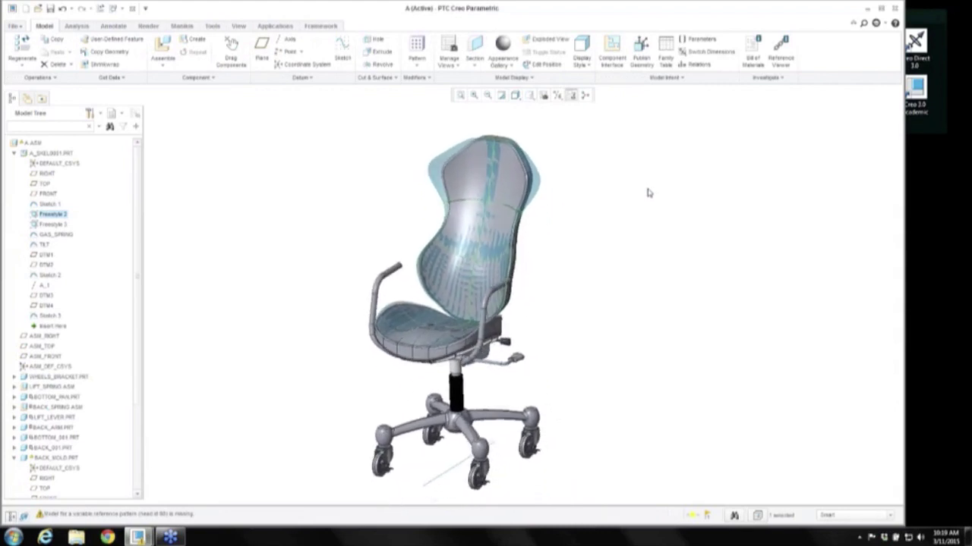
Check the Notification Center for BACK_MOLD.PRT's outdated Extern Copy Geom, then close it
left_click(706, 516)
left_click(791, 495)
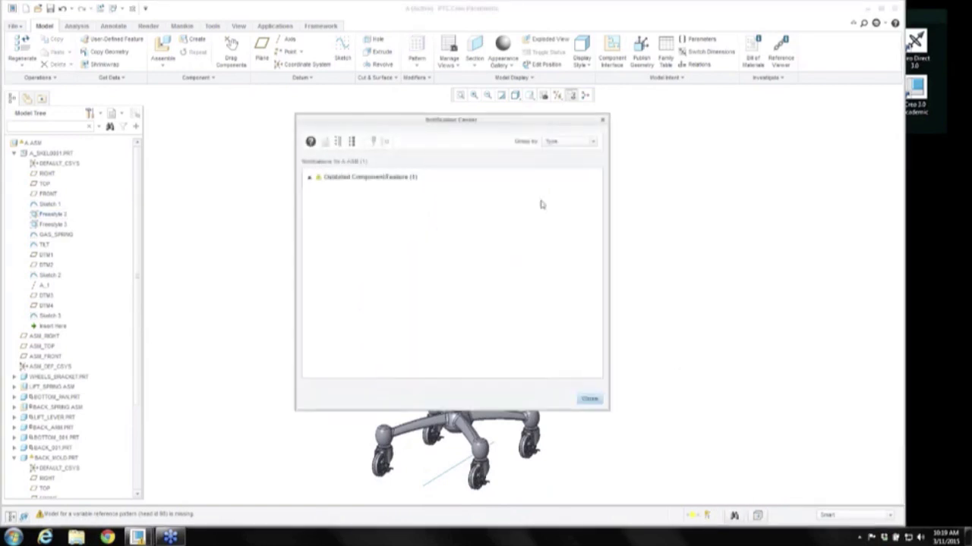
left_click(309, 179)
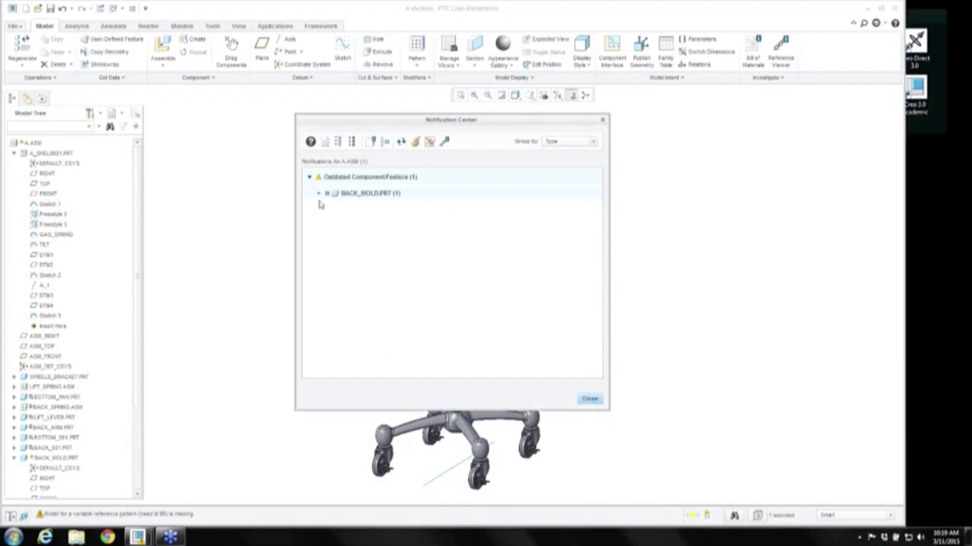
left_click(318, 194)
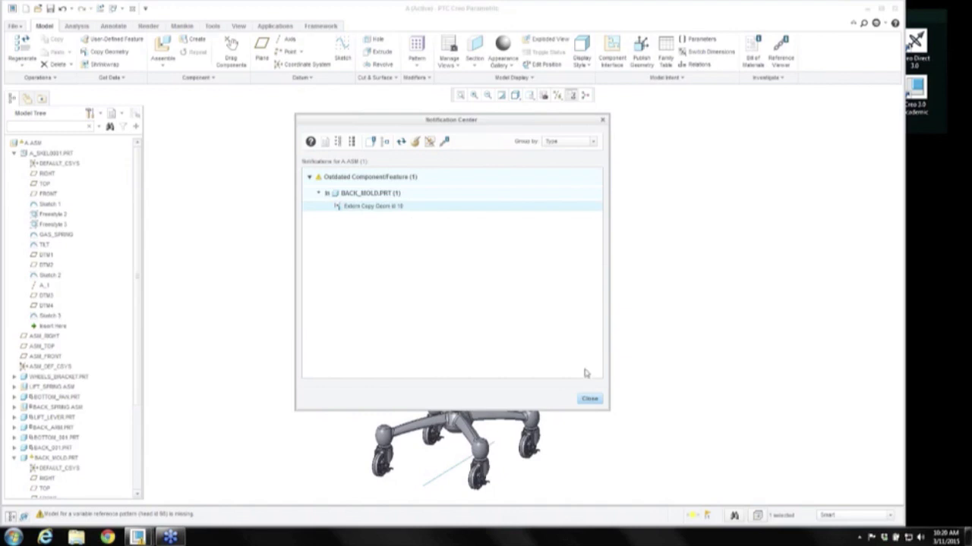
left_click(590, 399)
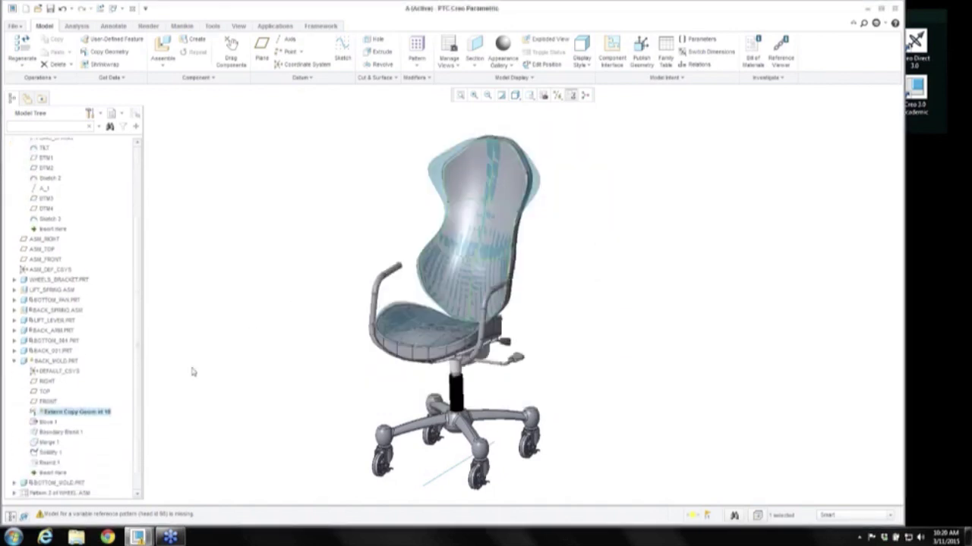
Show differences on Extern Copy Geom, toggle isolated, changed and outdated views, then update the mold
right_click(108, 410)
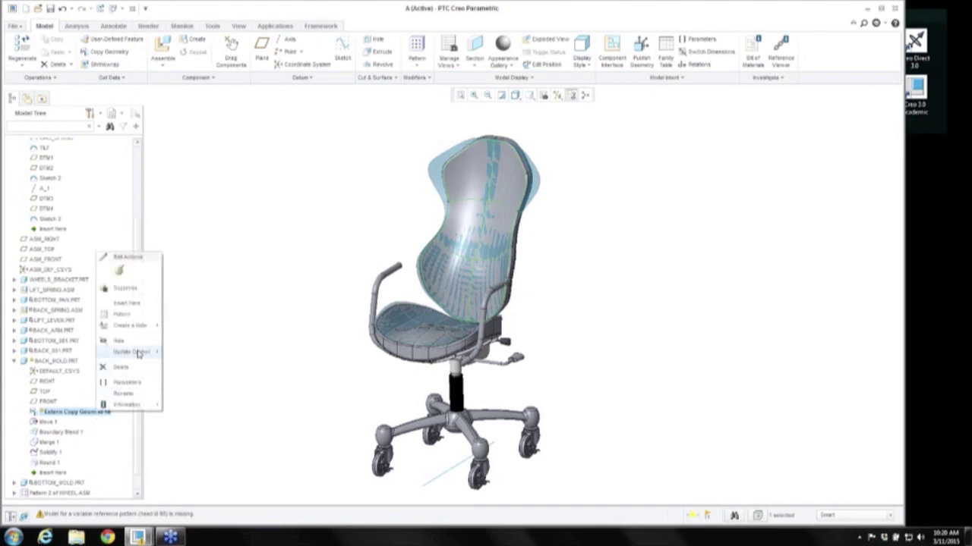
mouse_move(151, 351)
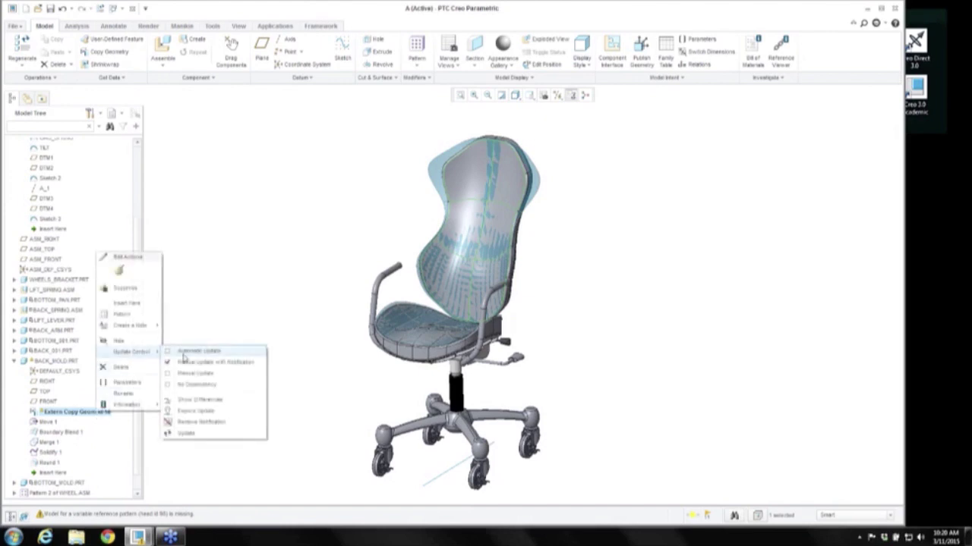
left_click(200, 399)
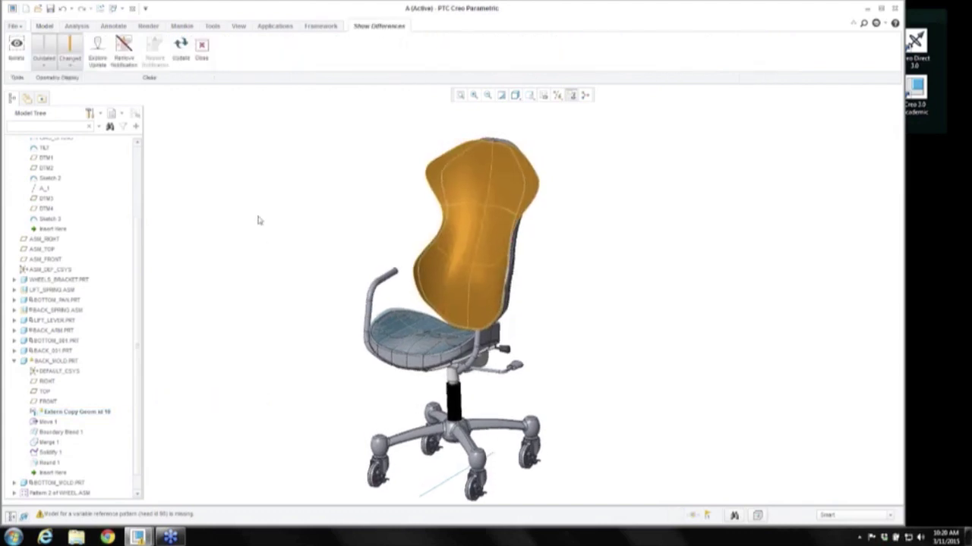
left_click(16, 47)
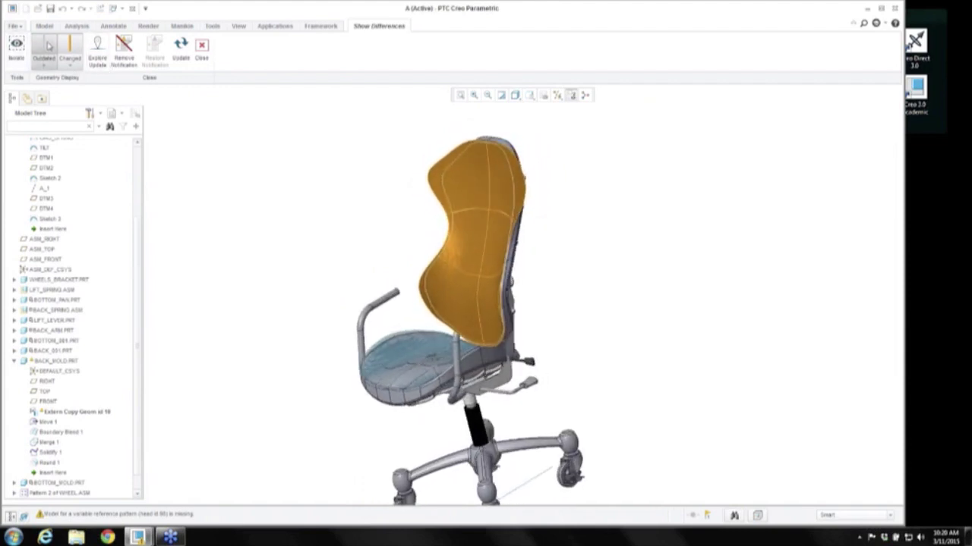
left_click(71, 47)
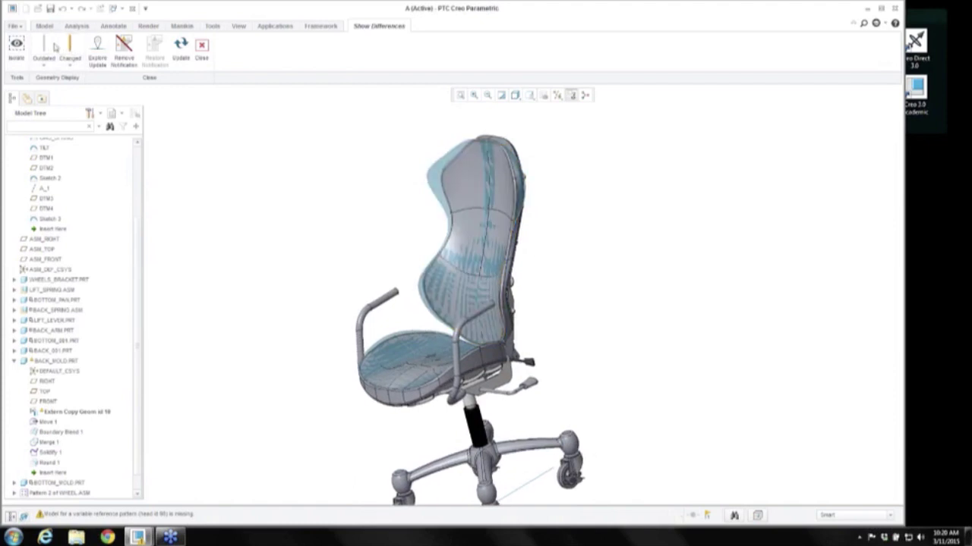
left_click(69, 47)
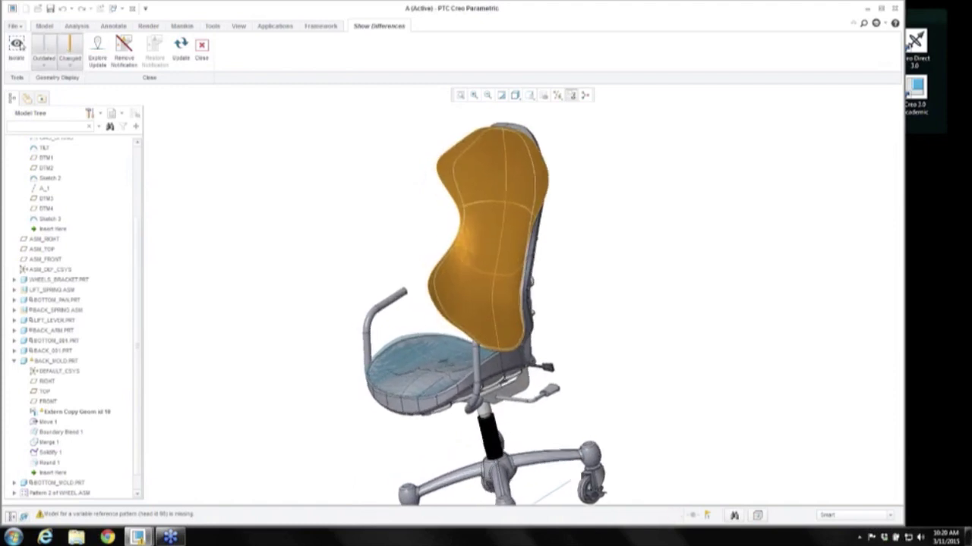
left_click(16, 44)
left_click(16, 44)
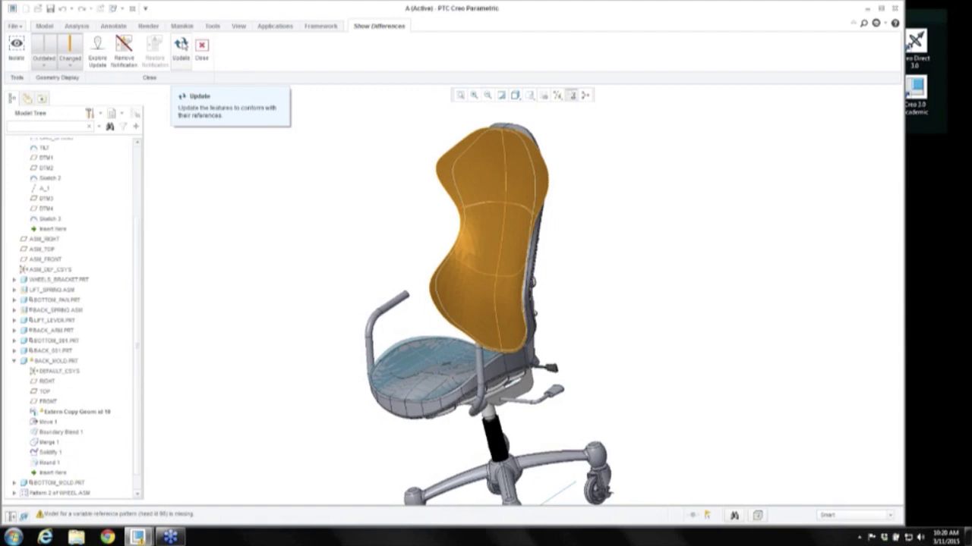
left_click(181, 46)
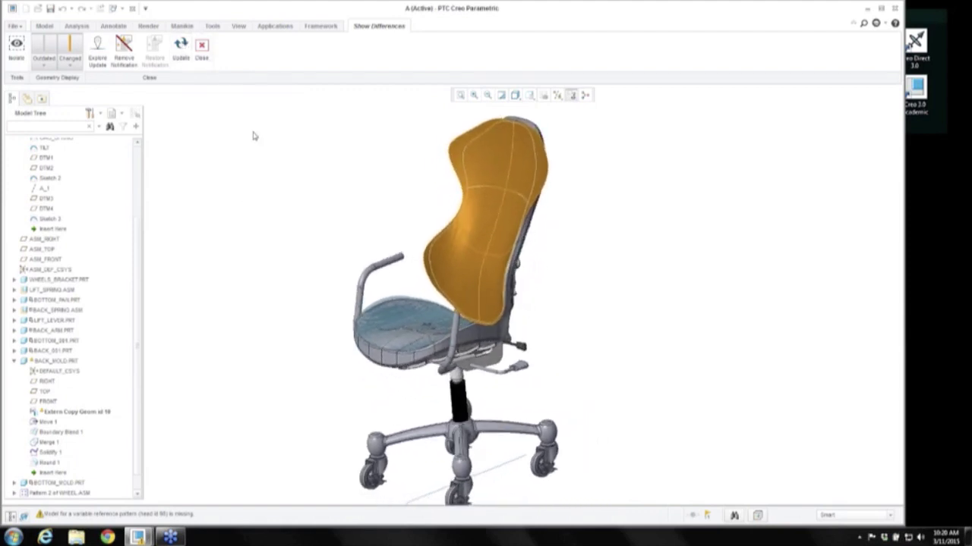
left_click(202, 52)
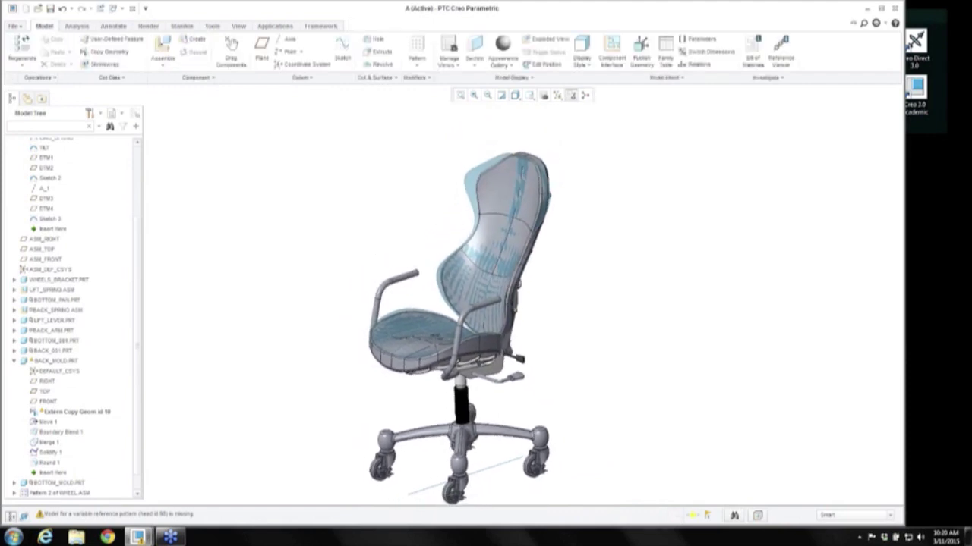
Close the chair and trailer windows and erase all non-displayed objects from memory
left_click(131, 8)
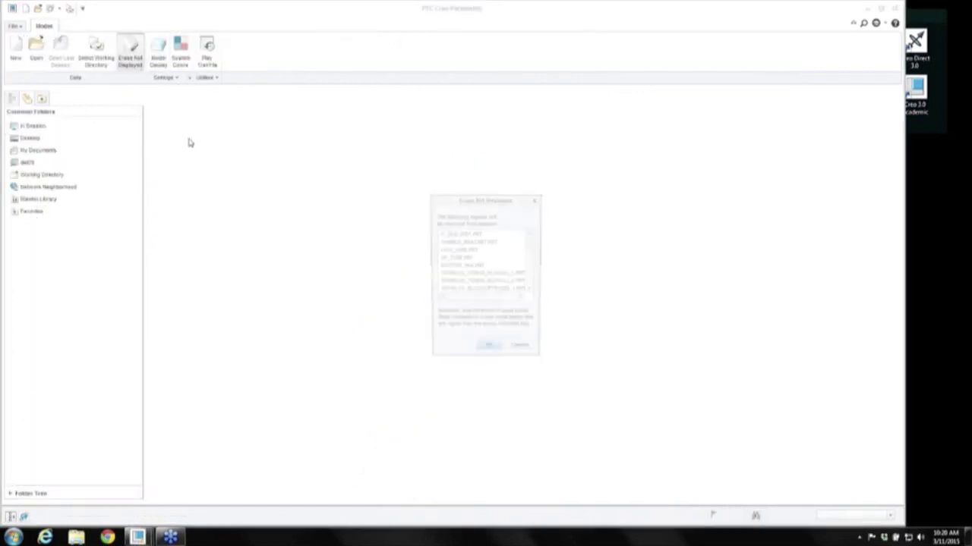
left_click(489, 345)
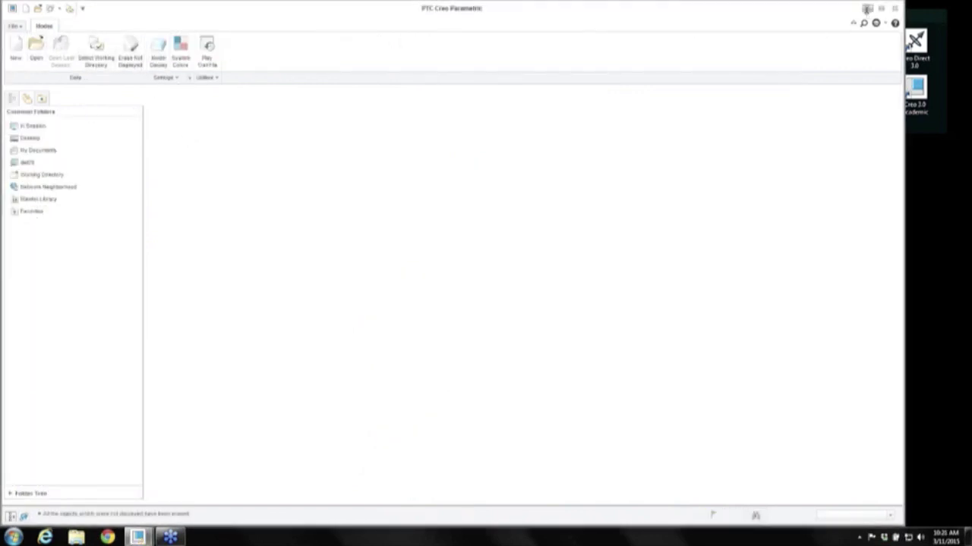
left_click(866, 9)
mouse_move(169, 536)
left_click(83, 481)
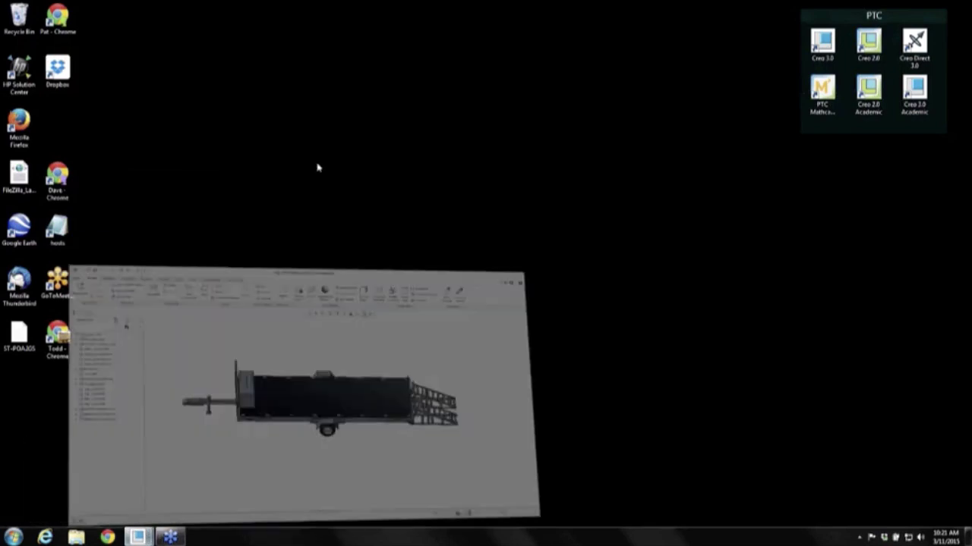
left_click(133, 11)
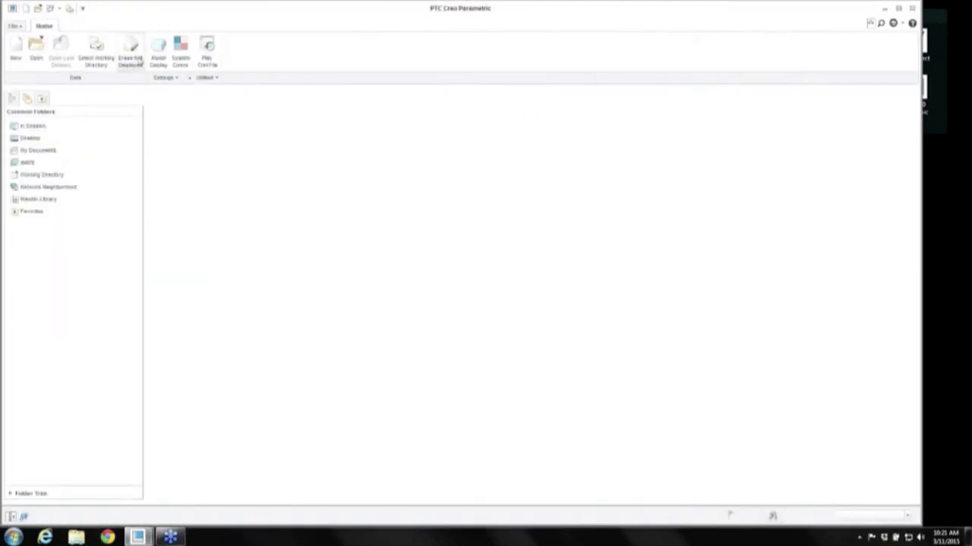
left_click(136, 67)
key("Return")
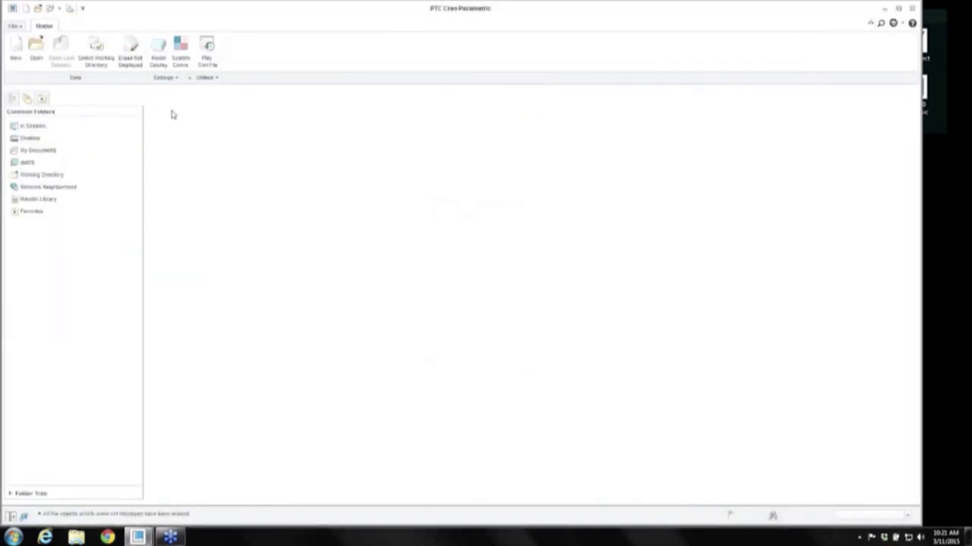
Open the DEX-OPTIONS design exploration file using the All Files type and retrieve its models
left_click(36, 50)
left_click_drag(569, 157, 481, 125)
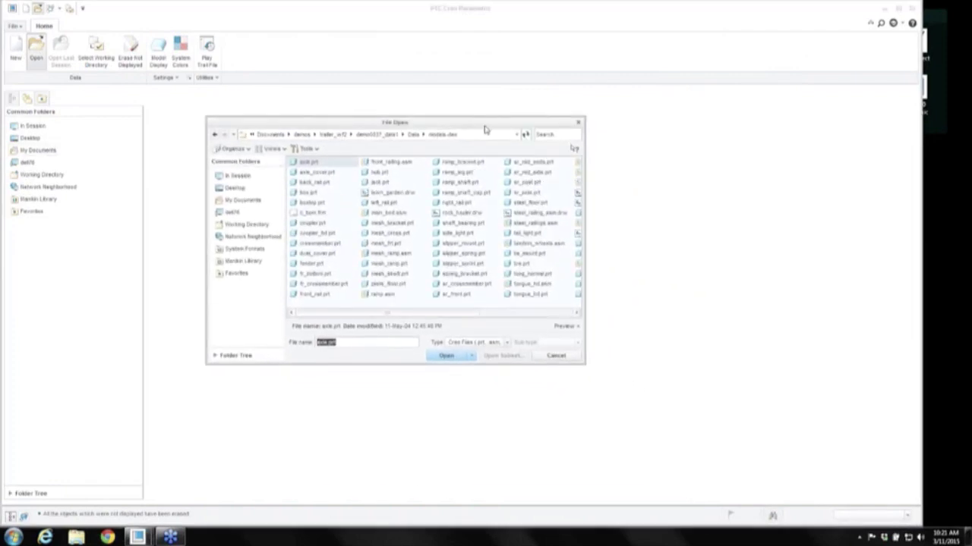
left_click(507, 343)
left_click(463, 439)
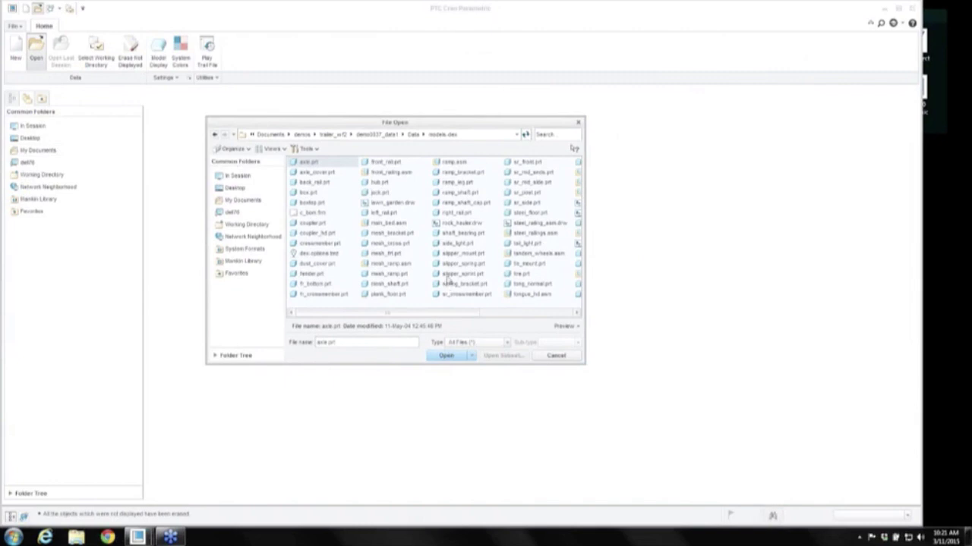
left_click(324, 253)
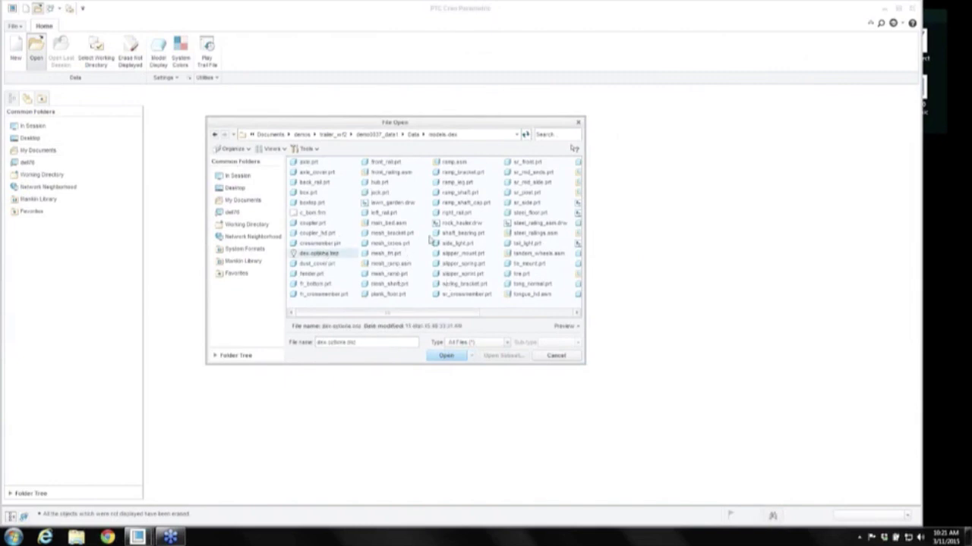
mouse_move(435, 231)
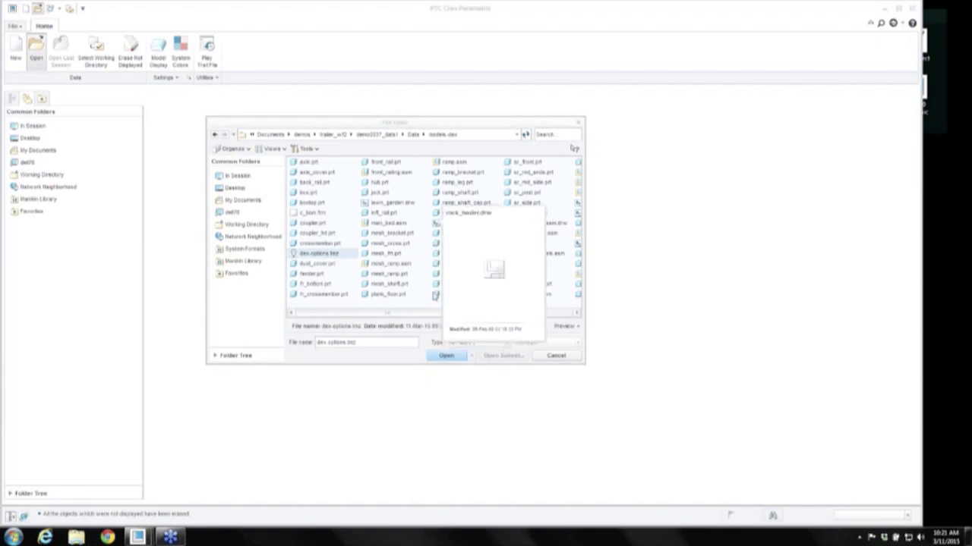
left_click(446, 355)
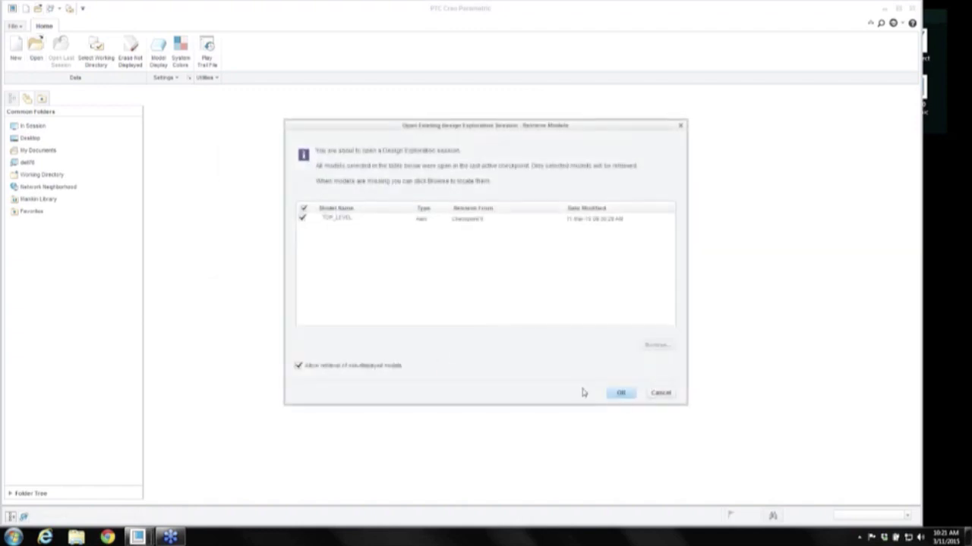
left_click(620, 393)
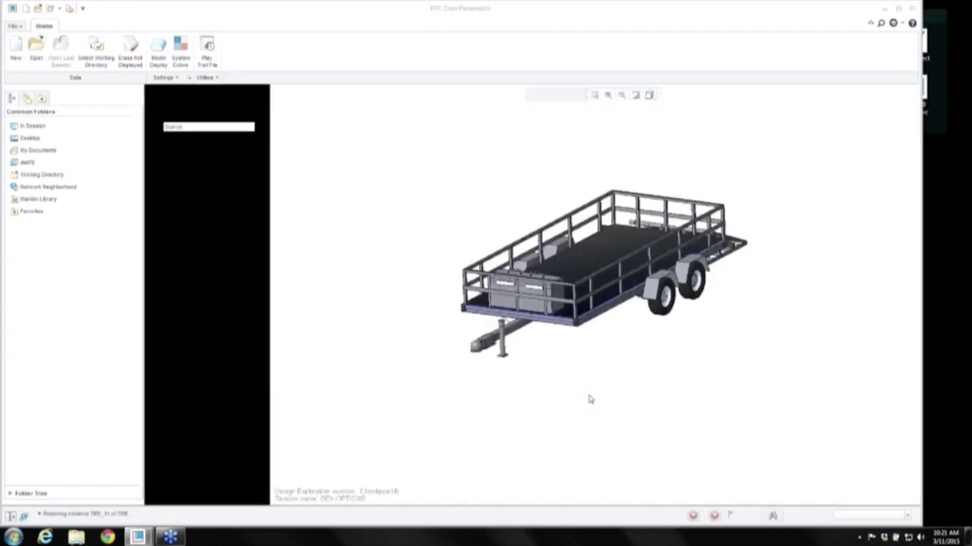
Compare the trailer by activating Checkpoints 3, 4, 5, 1, Pre-modified and 7 in turn
middle_click_drag(760, 307, 756, 299)
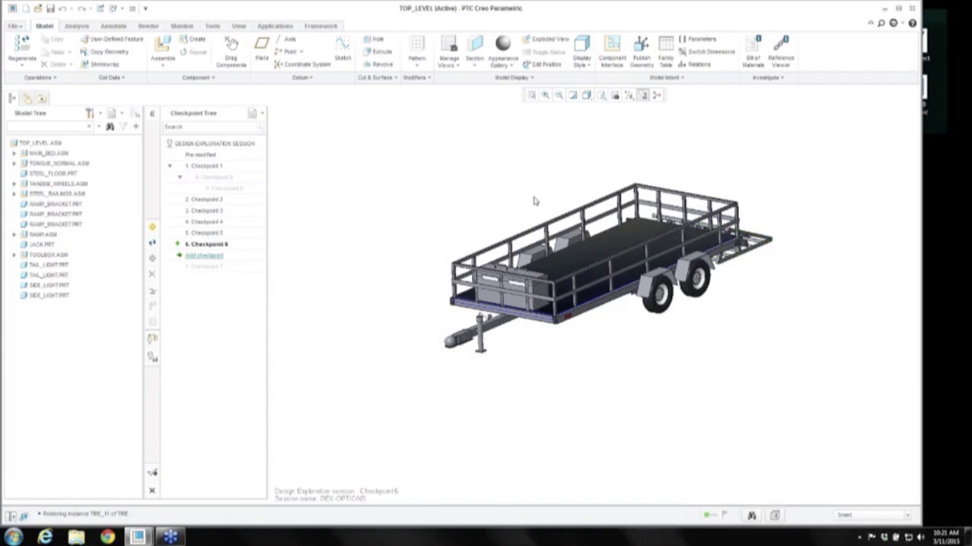
right_click(206, 211)
left_click(232, 218)
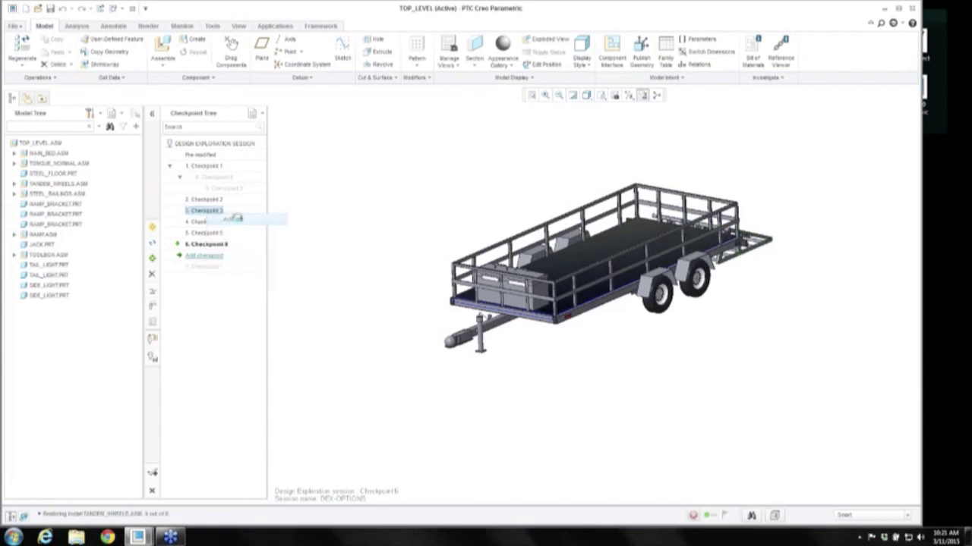
right_click(211, 233)
left_click(228, 236)
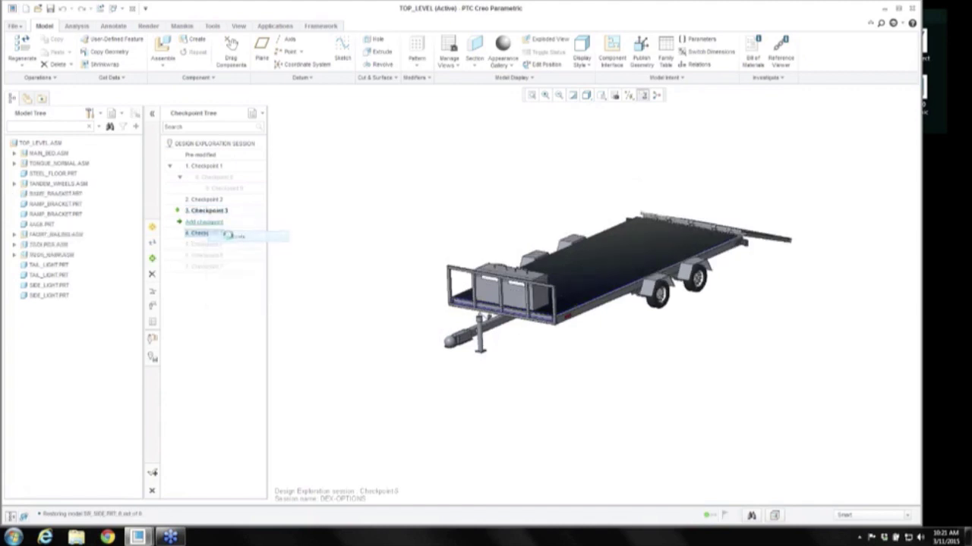
right_click(206, 255)
left_click(233, 257)
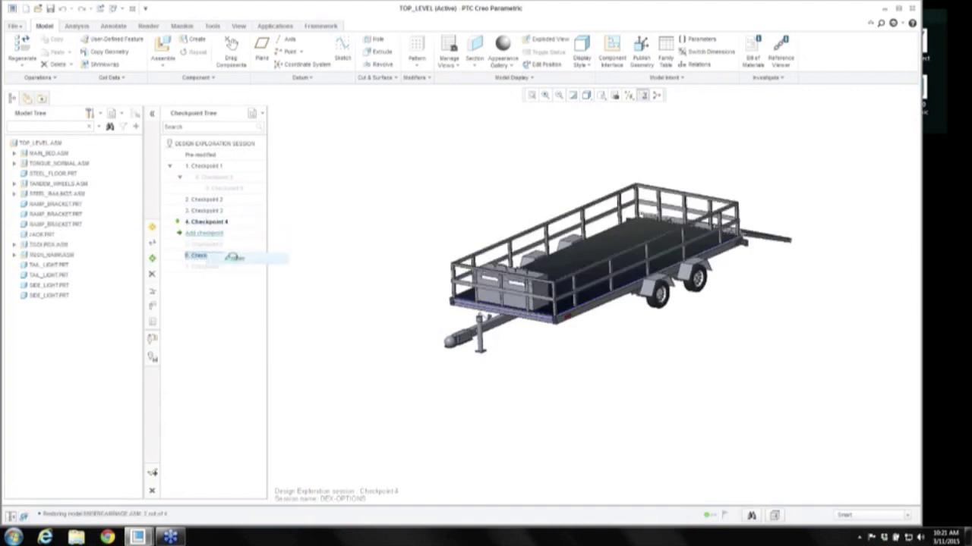
right_click(205, 165)
left_click(220, 175)
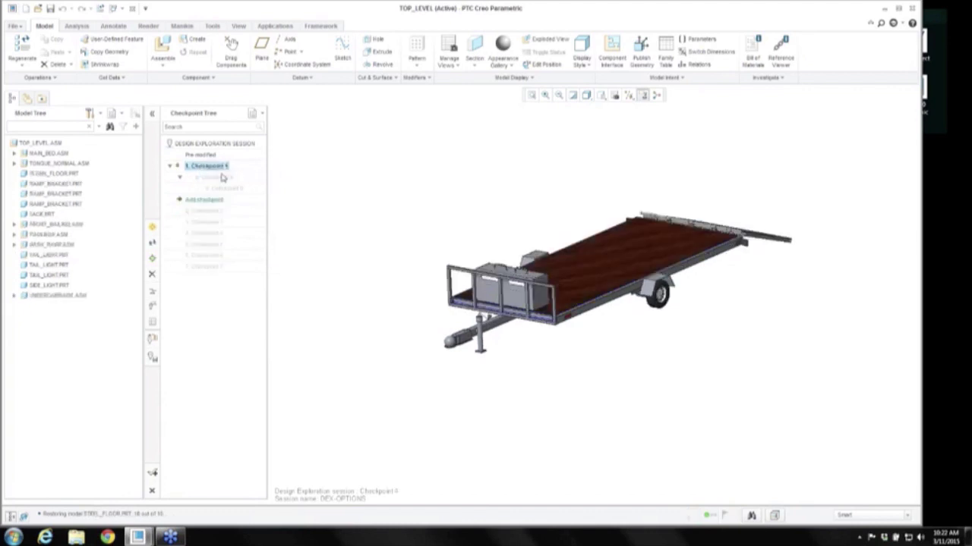
right_click(204, 155)
left_click(238, 162)
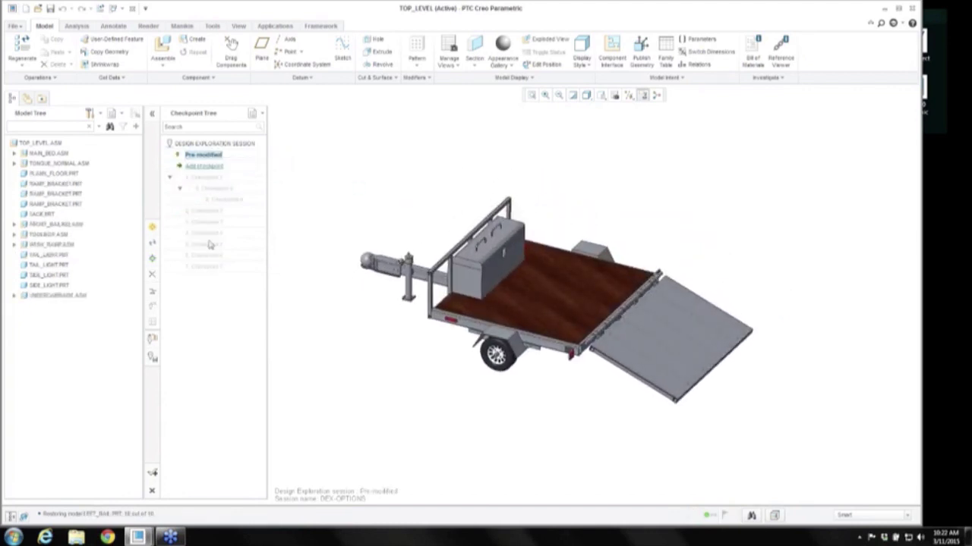
right_click(205, 266)
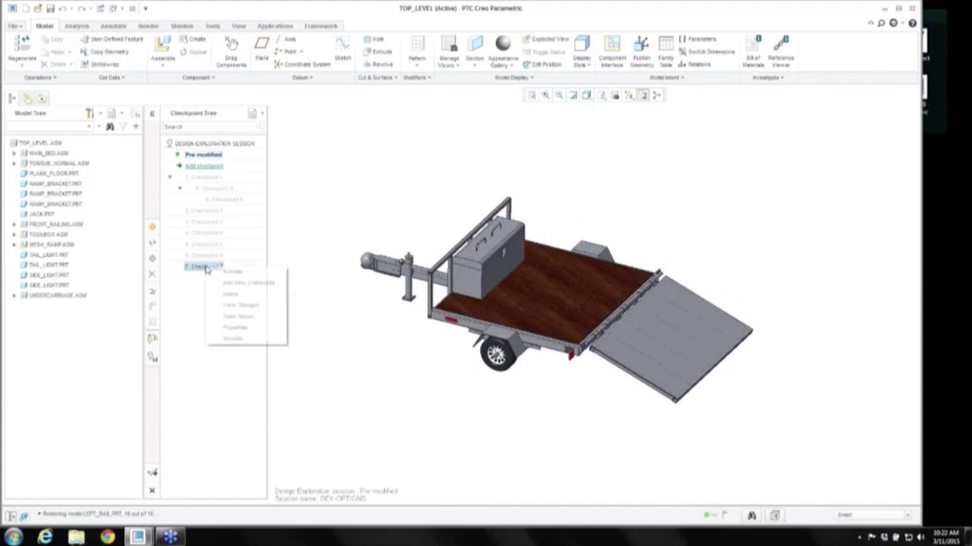
left_click(229, 271)
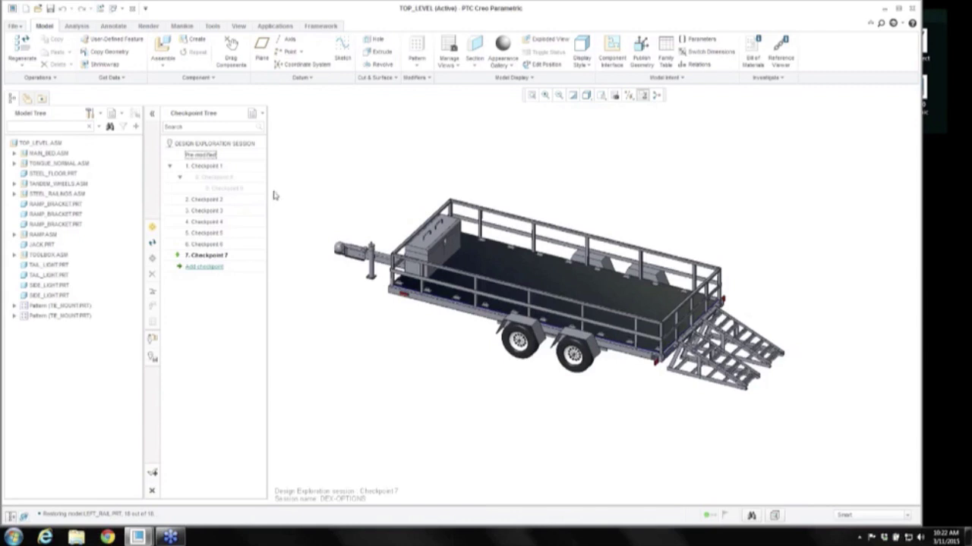
Activate Checkpoint 5 and accept the design exploration session
right_click(216, 232)
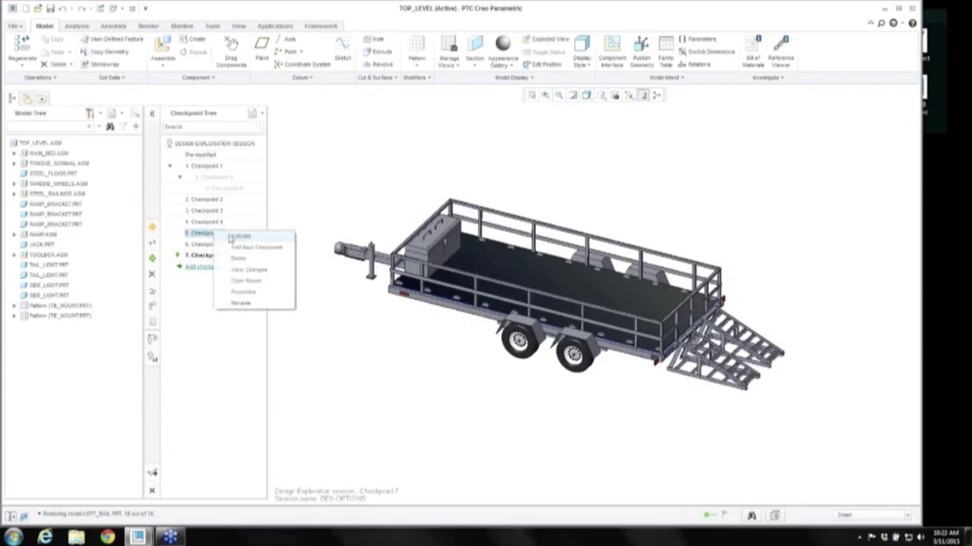
left_click(230, 236)
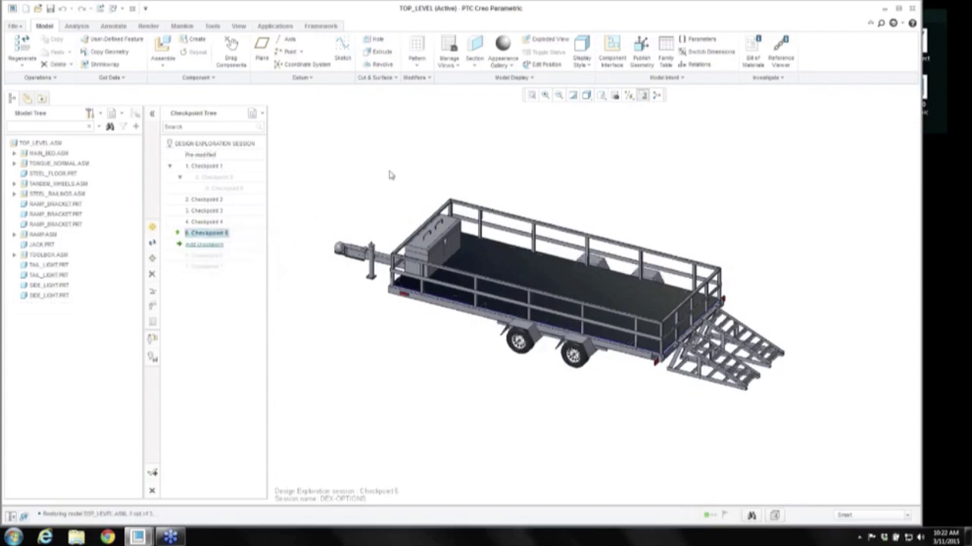
left_click(153, 475)
left_click(522, 299)
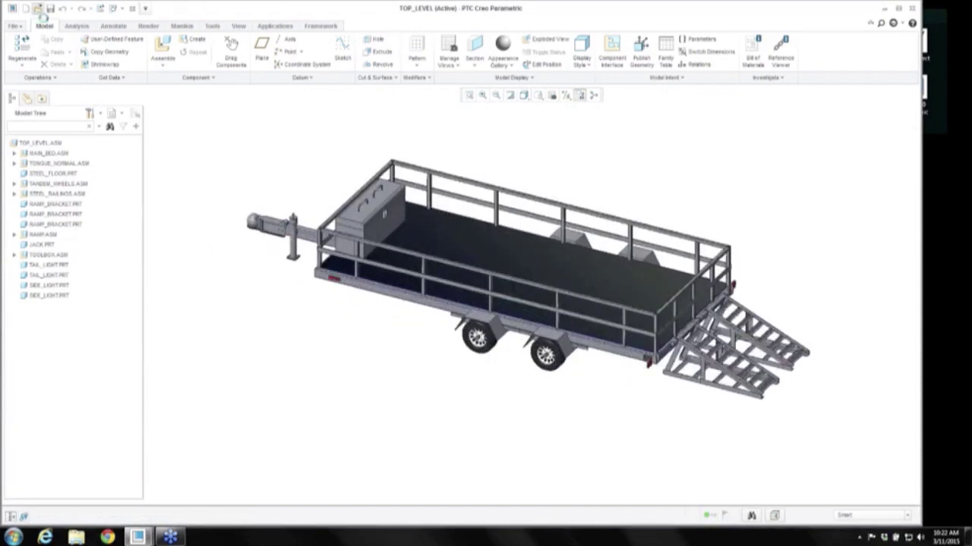
Open the top_level_asm.drw drawing
left_click(38, 9)
left_click(472, 194)
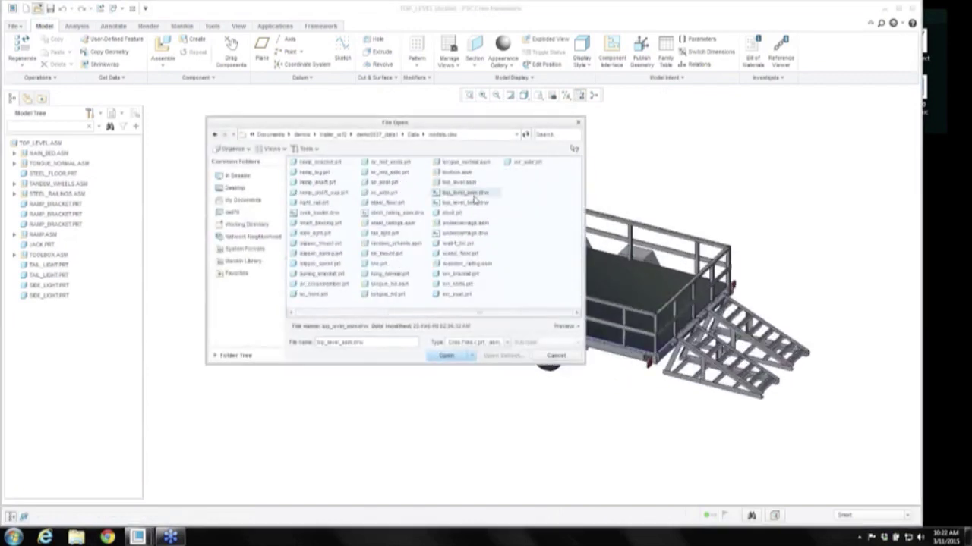
double_click(472, 194)
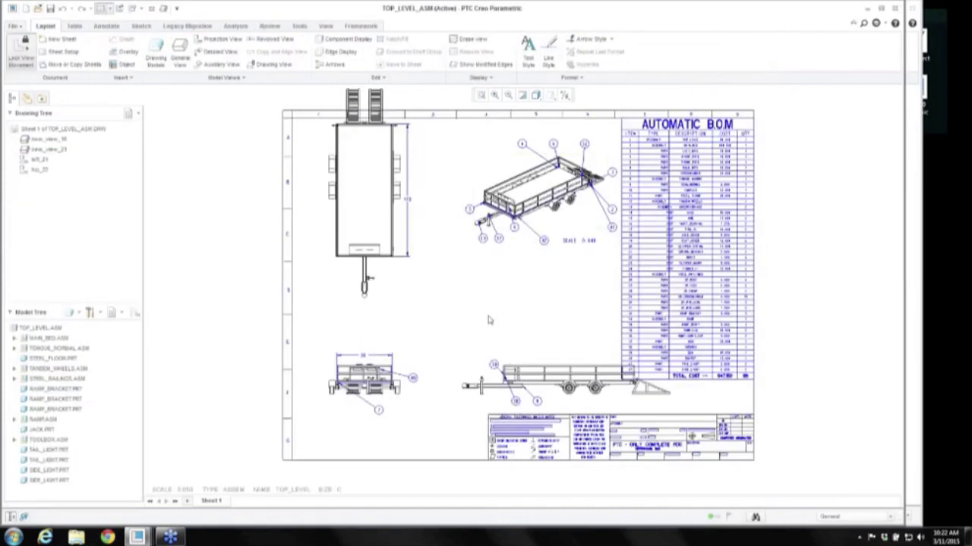
Pan and zoom around the sheet to inspect the BOM, then re-enter the drawing scale
middle_click_drag(783, 248, 759, 264)
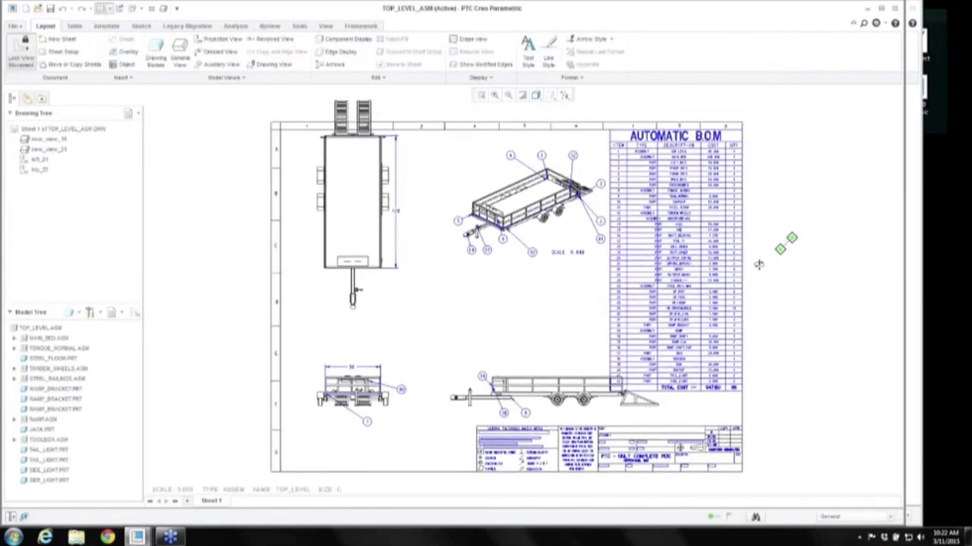
scroll(758, 264, "up", 5)
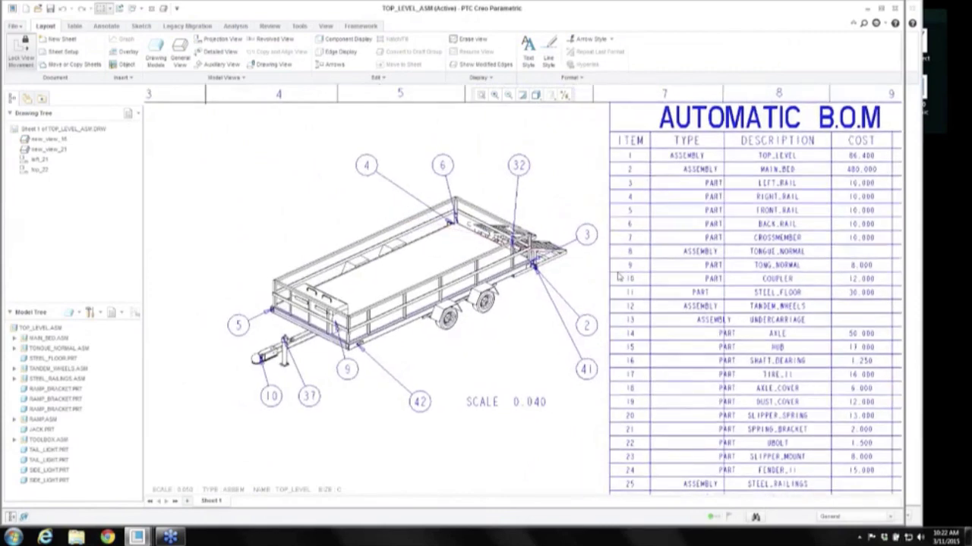
scroll(619, 277, "up", 1)
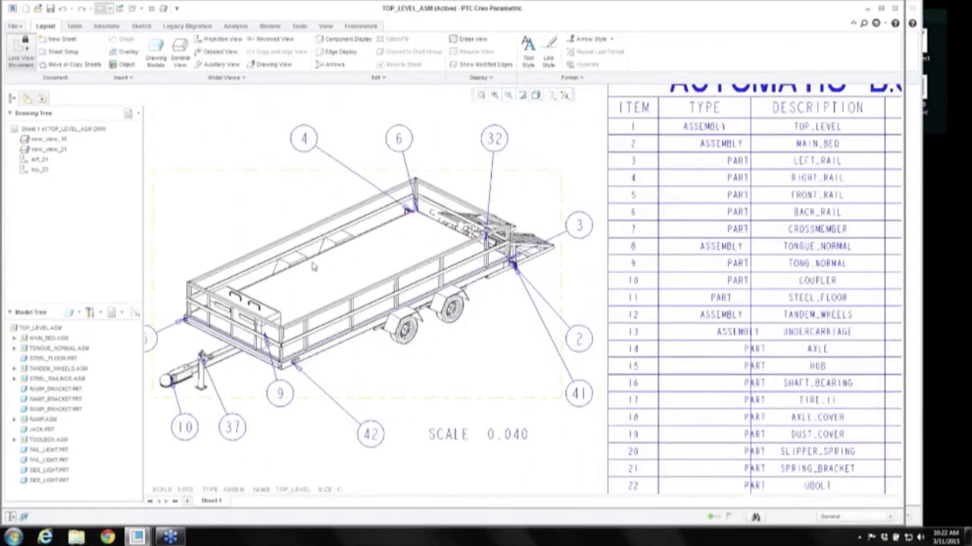
scroll(544, 273, "down", 4)
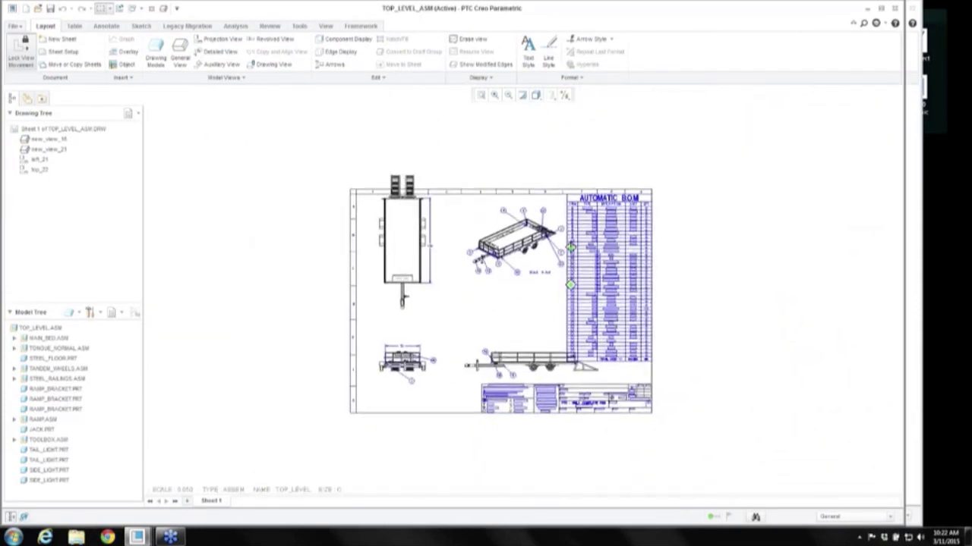
middle_click_drag(397, 464, 365, 457)
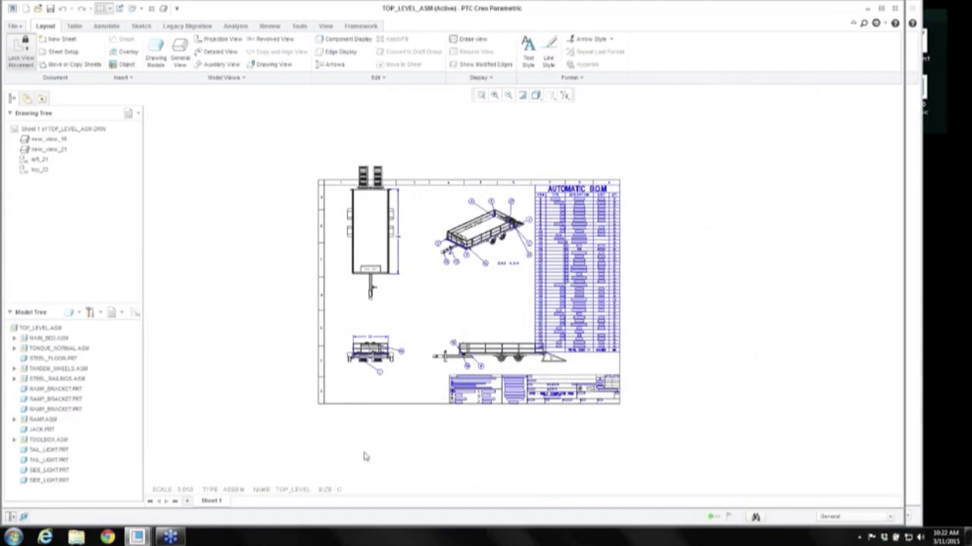
double_click(184, 490)
key("Return")
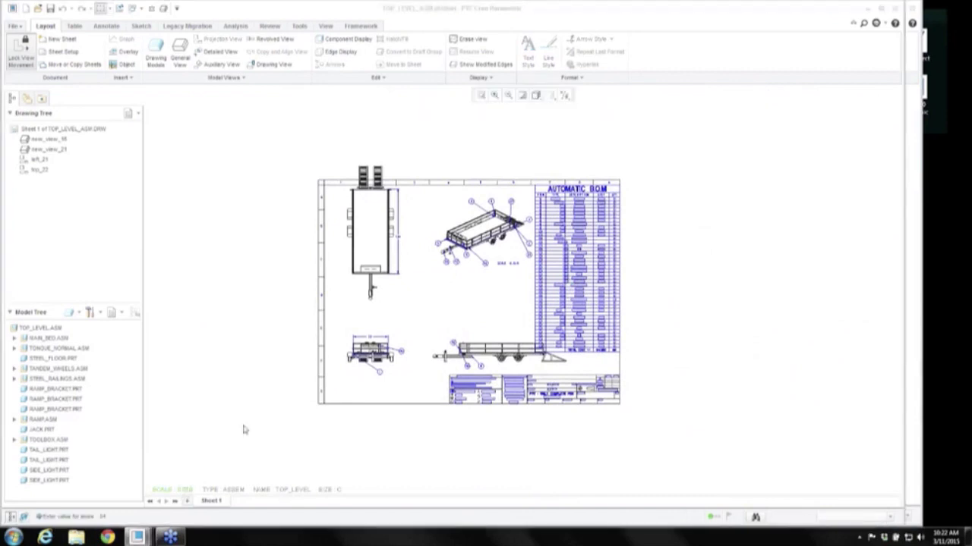